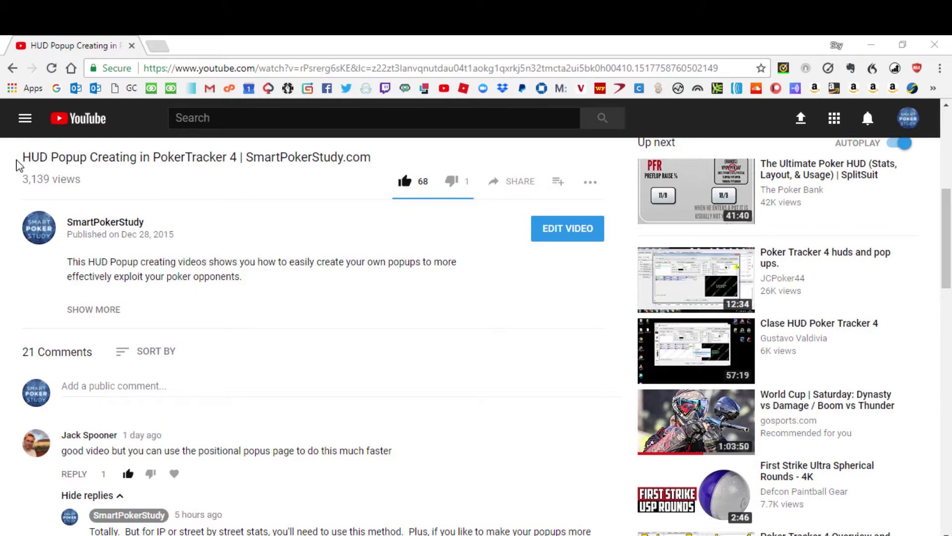
# Step: Review the HUD popup video page's title, video frame and comment thread about the positional popups page
pyautogui.moveTo(22, 164); pyautogui.dragTo(238, 162)
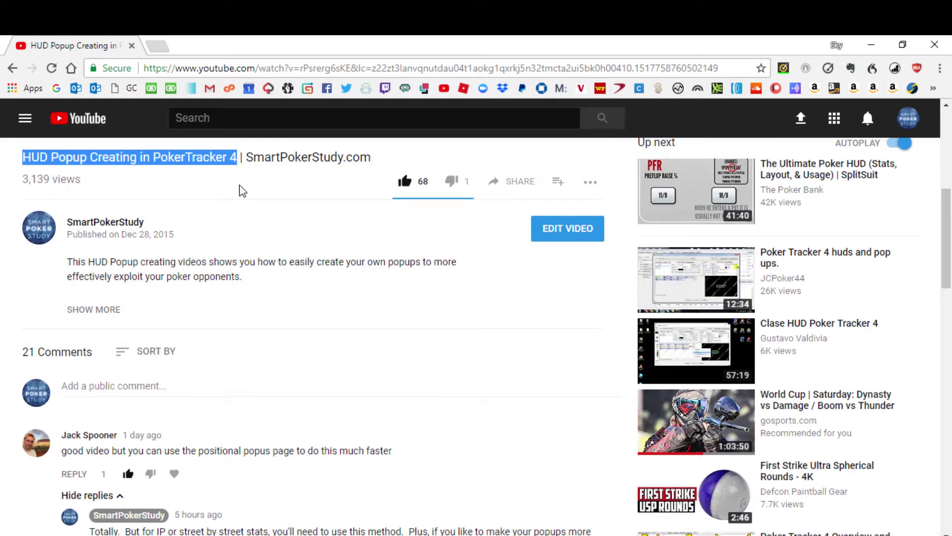
pyautogui.scroll(4, 283, 298)
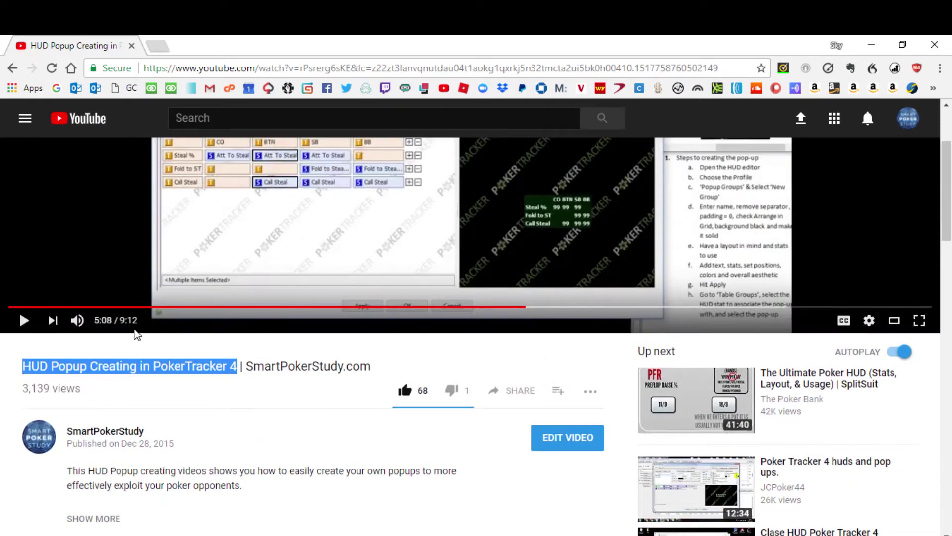
pyautogui.scroll(1, 339, 276)
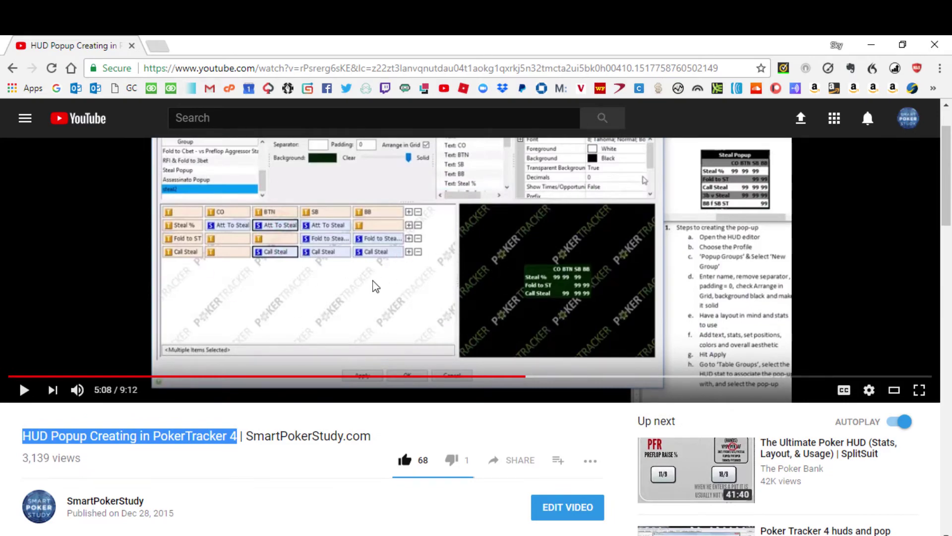
pyautogui.scroll(-4, 375, 349)
pyautogui.scroll(4, 376, 348)
pyautogui.scroll(-5, 338, 319)
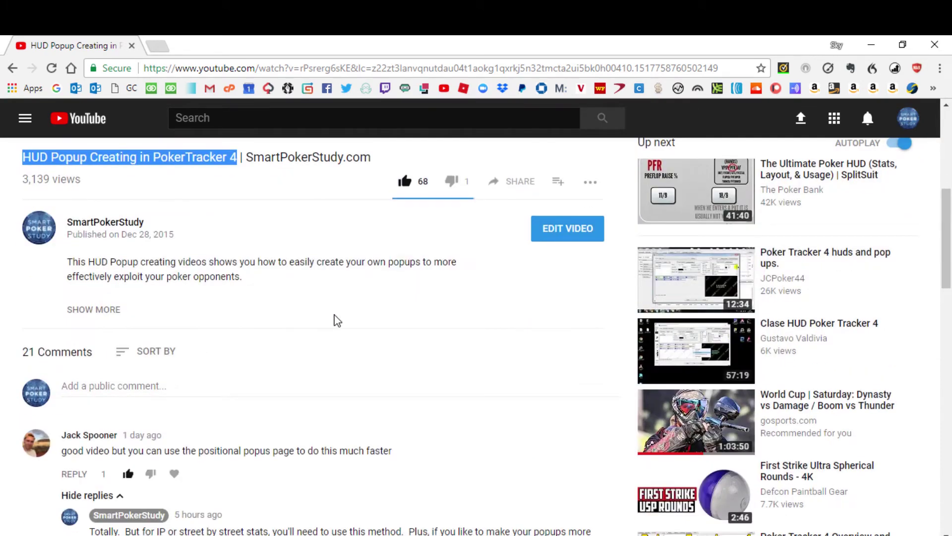
pyautogui.scroll(-4, 334, 320)
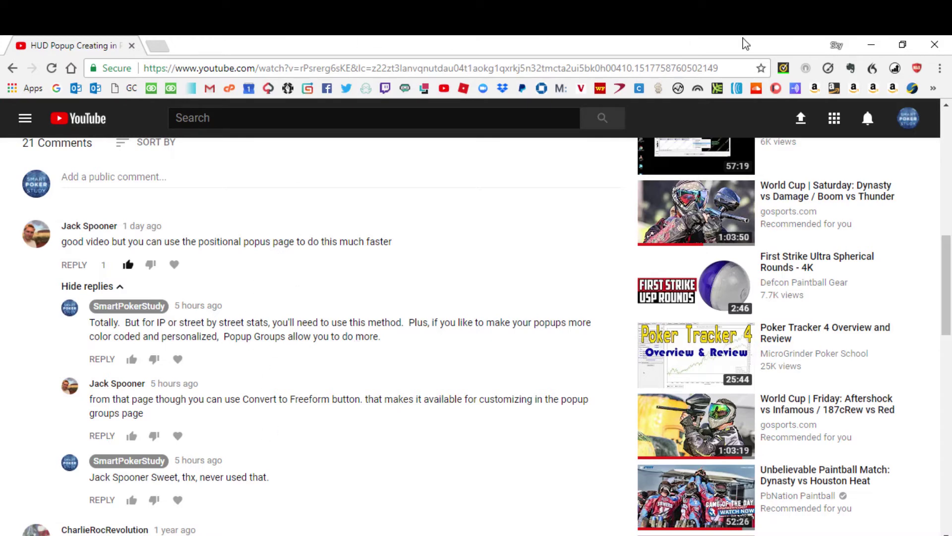
# Step: Switch to PokerTracker's Hud Profile Editor and inspect the item properties of the SB Att To Steal stat in the New Steal Popup group
pyautogui.click(872, 44)
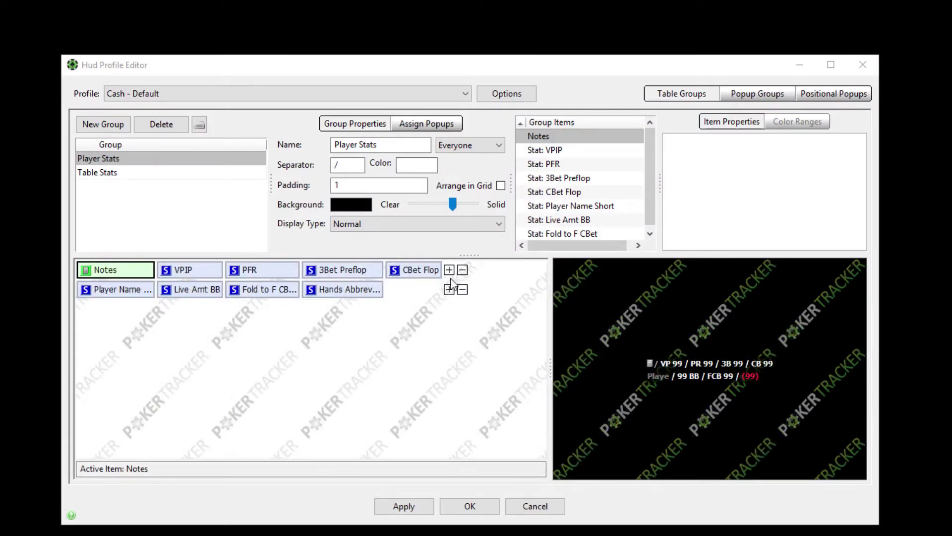
pyautogui.click(729, 102)
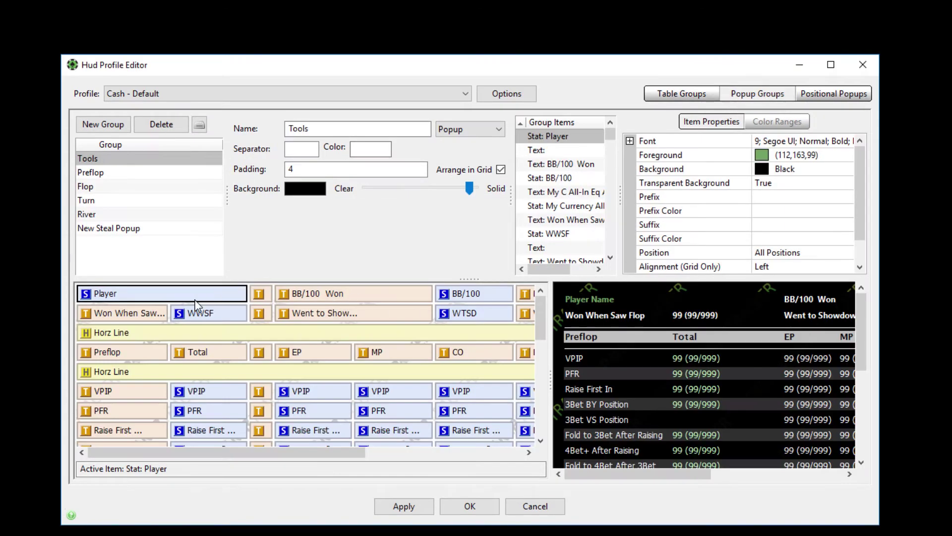
pyautogui.click(103, 229)
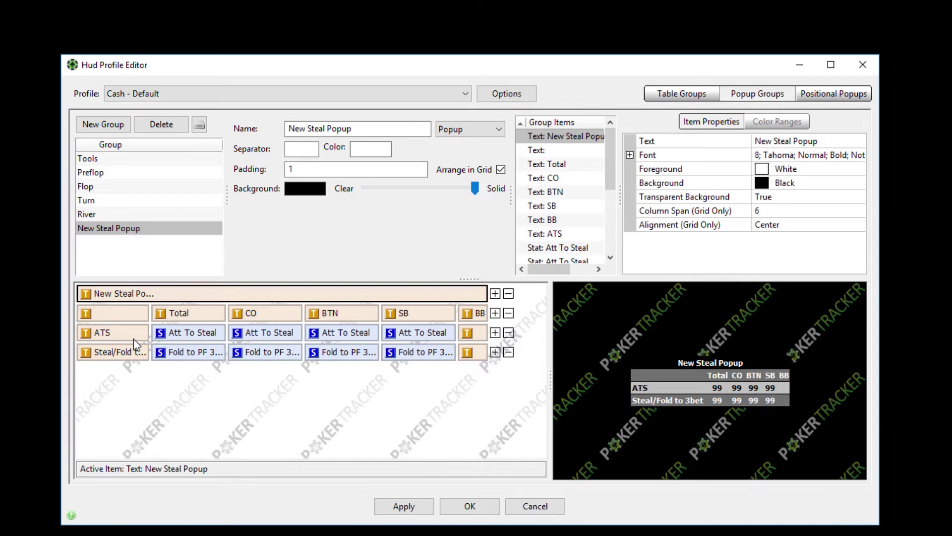
pyautogui.click(414, 332)
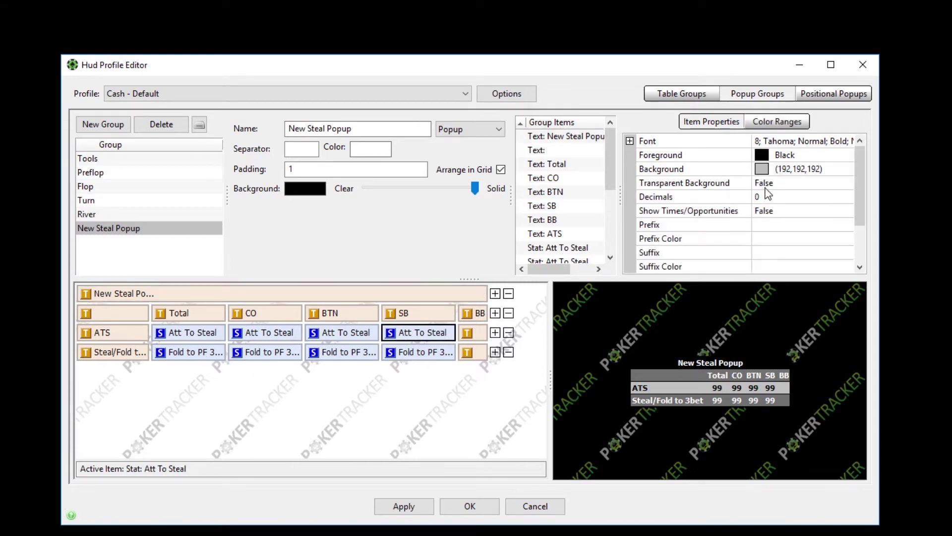
pyautogui.scroll(-3, 767, 208)
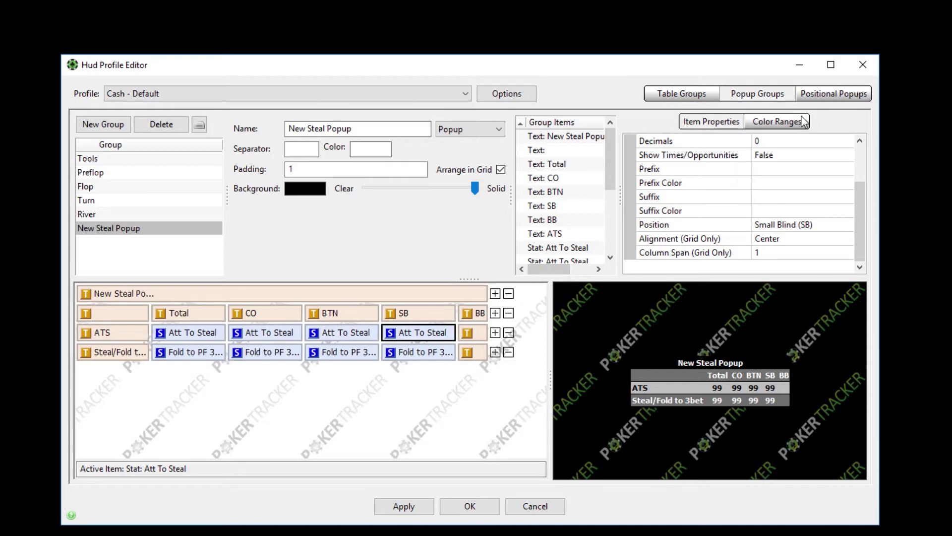
# Step: Create a positional popup group named "Test" and toggle its Small Blind position off and on again
pyautogui.click(826, 99)
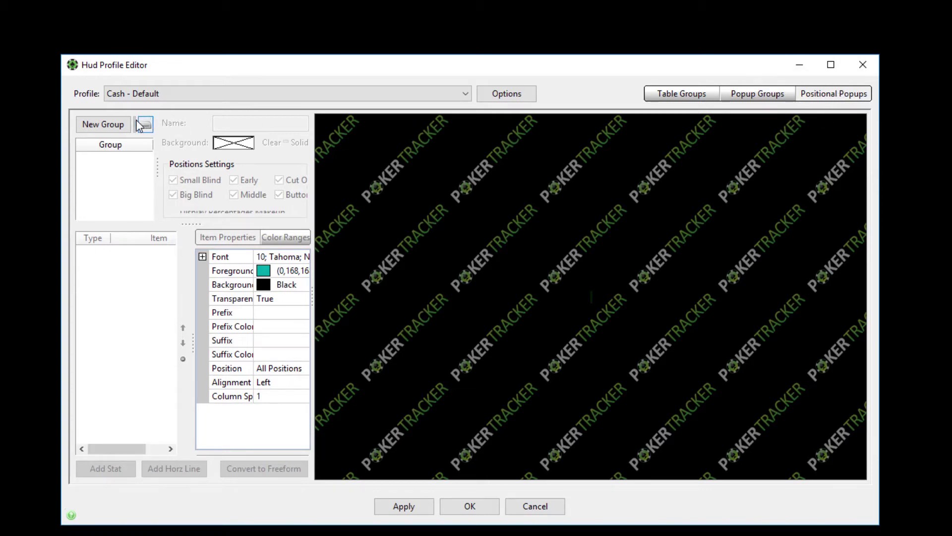
pyautogui.click(103, 124)
pyautogui.moveTo(272, 124); pyautogui.dragTo(204, 133)
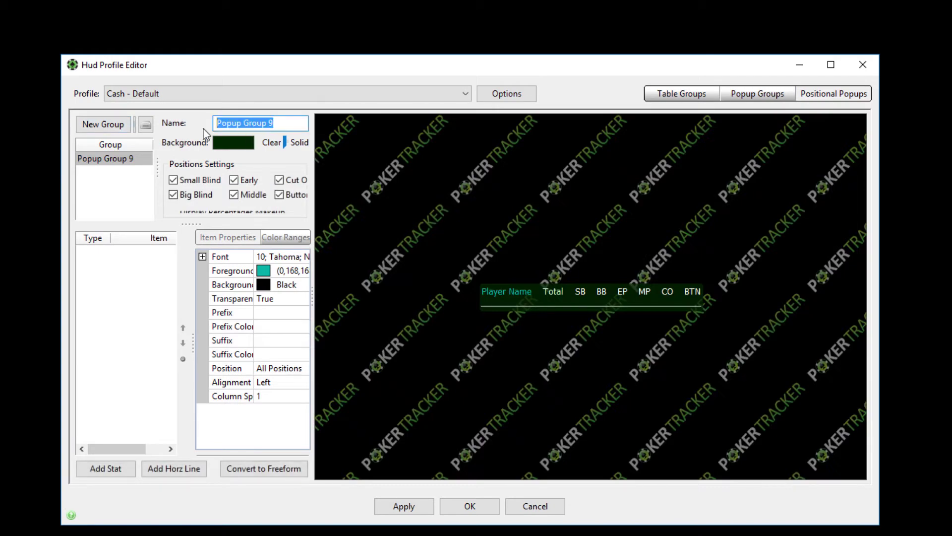
pyautogui.write('Test')
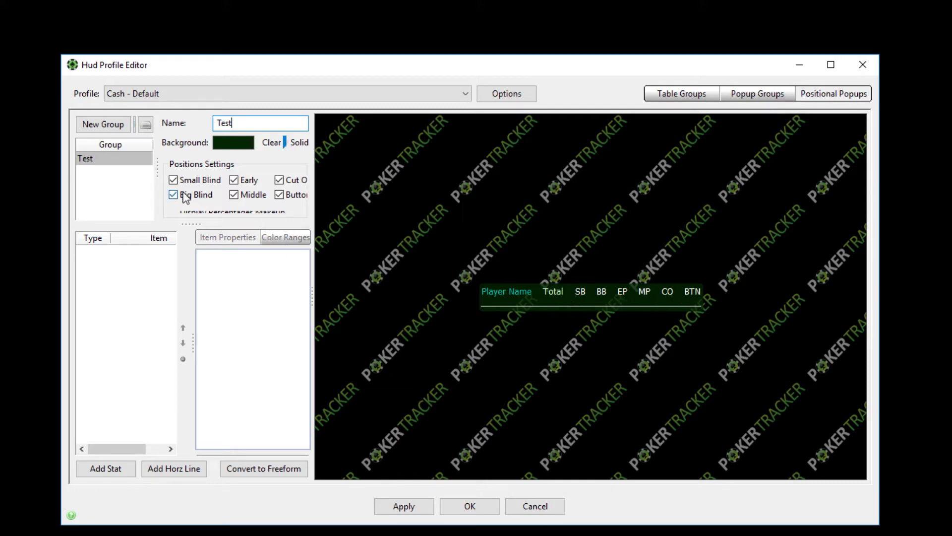
pyautogui.click(173, 180)
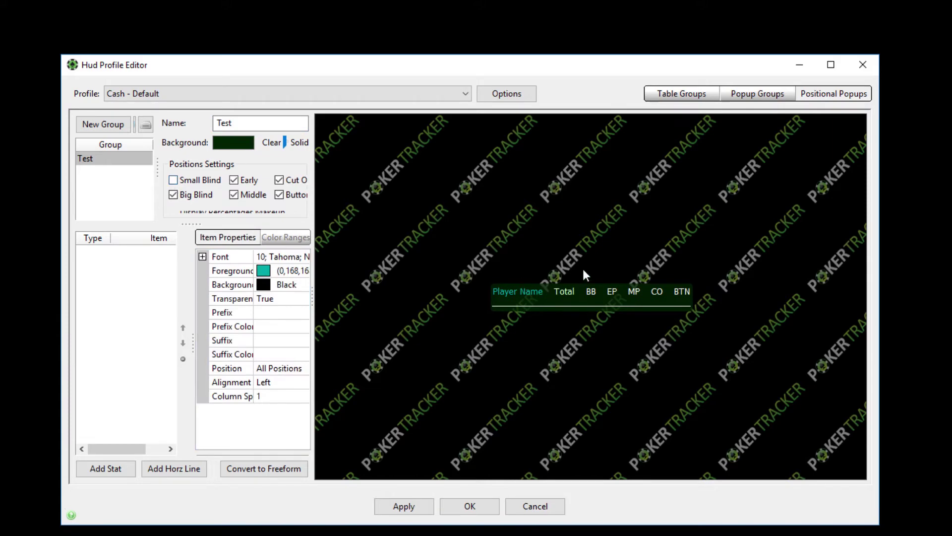
pyautogui.click(173, 179)
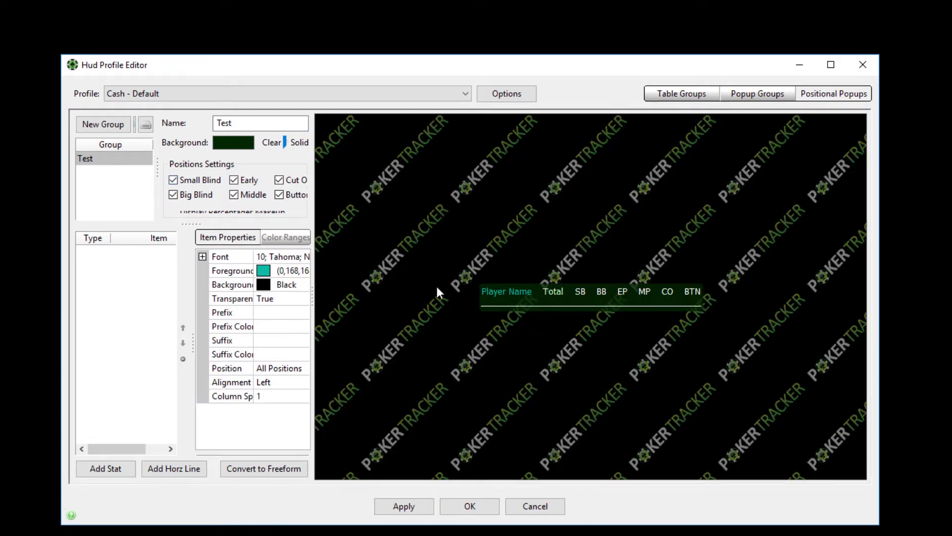
# Step: Search the statistics for "3bet" and add 3Bet Preflop to the Test popup with the label "3Bet PF"
pyautogui.click(131, 469)
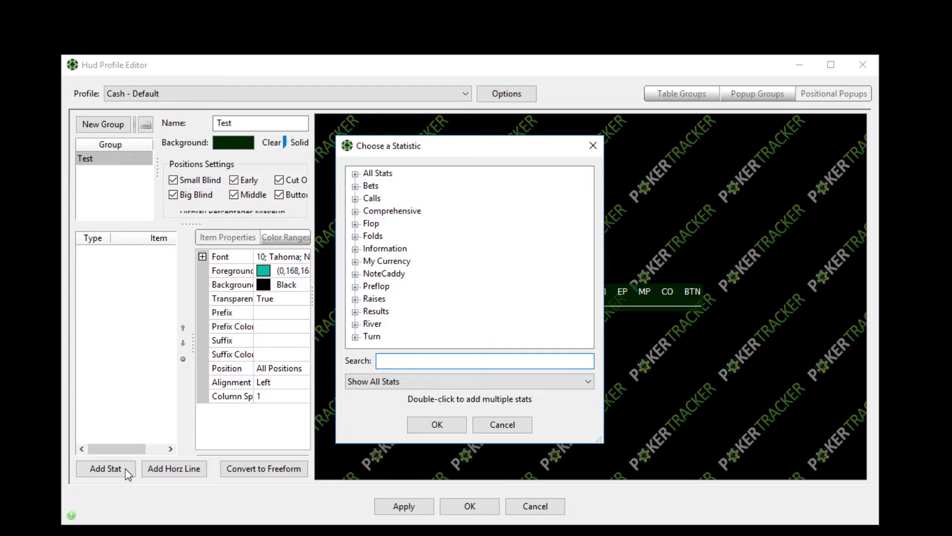
pyautogui.write('3bert')
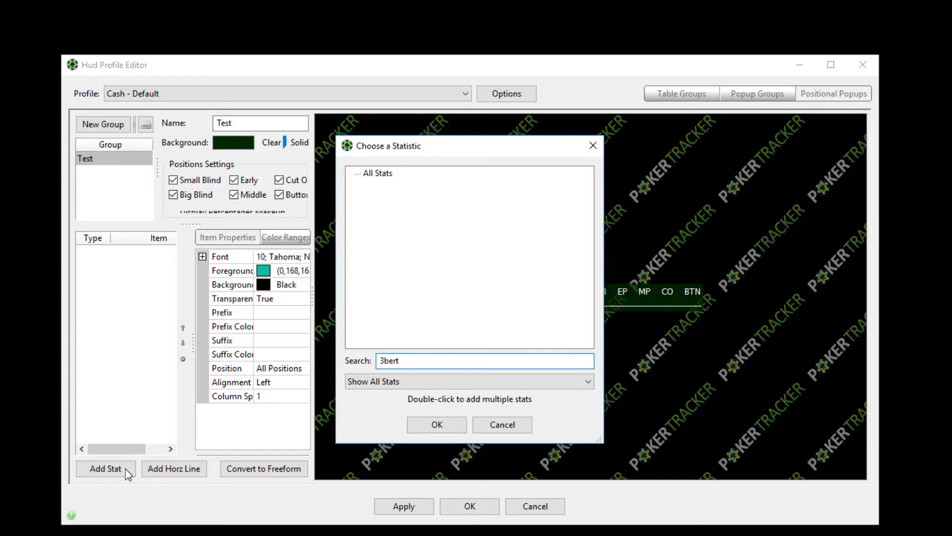
pyautogui.press('BackSpace')
pyautogui.press('BackSpace')
pyautogui.write('t')
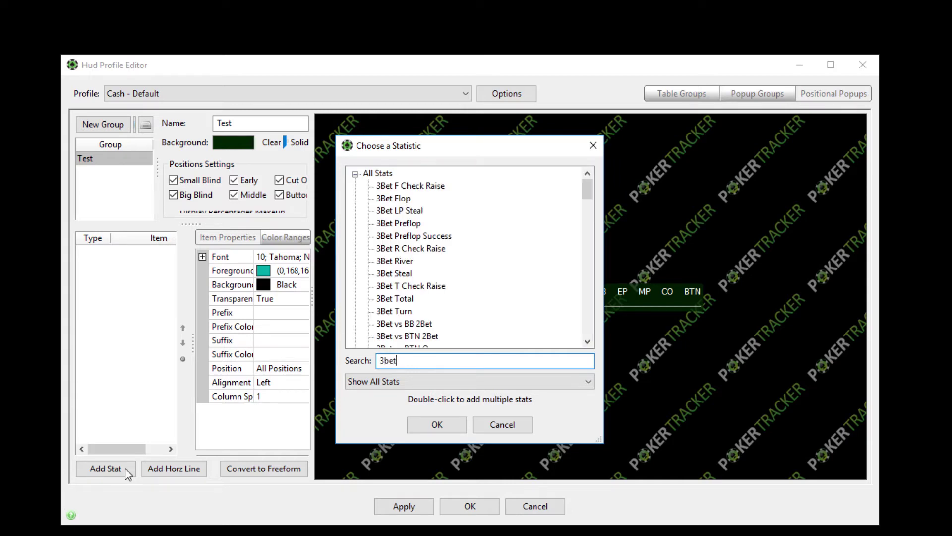
pyautogui.doubleClick(404, 225)
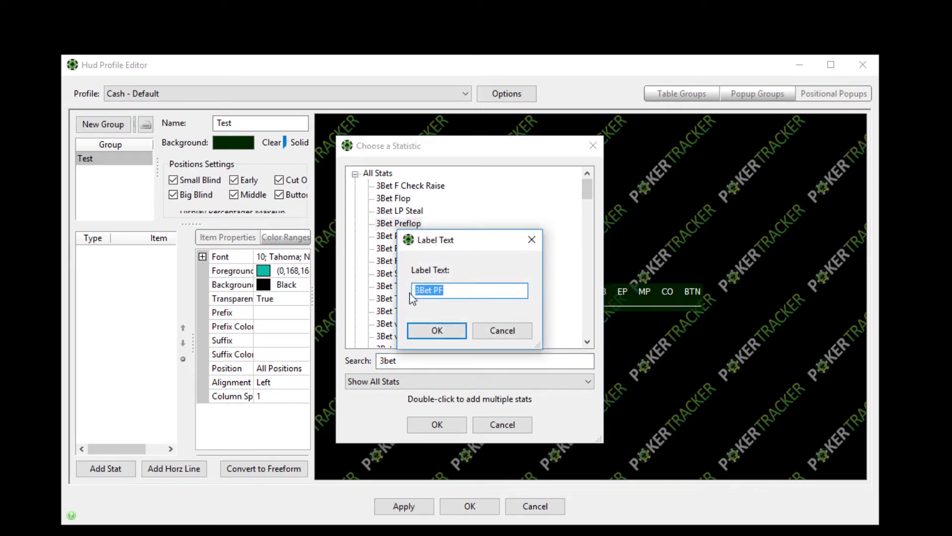
pyautogui.click(436, 330)
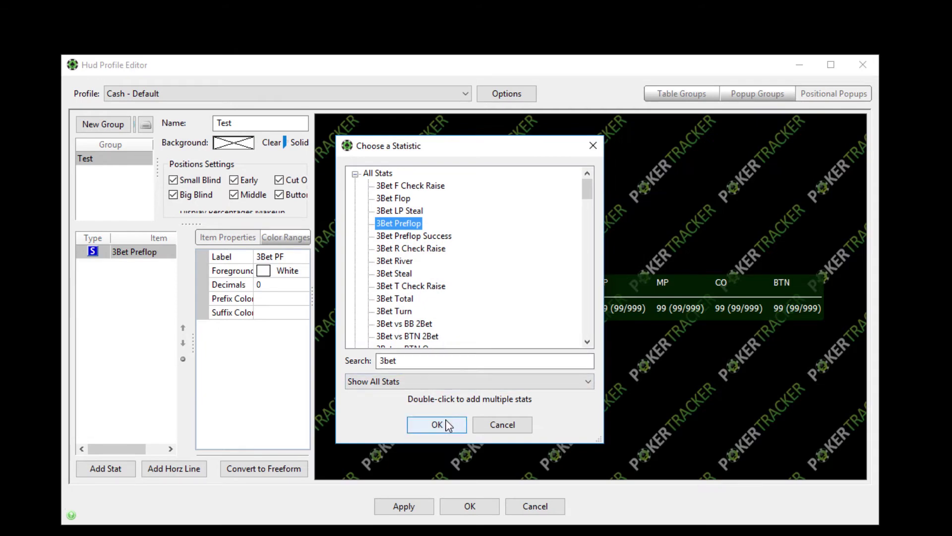
# Step: Add the Fold to PF 4Bet After 3Bet stat to the Test popup with the label "3Bet PF & Fold" and finish choosing statistics
pyautogui.scroll(-20, 420, 293)
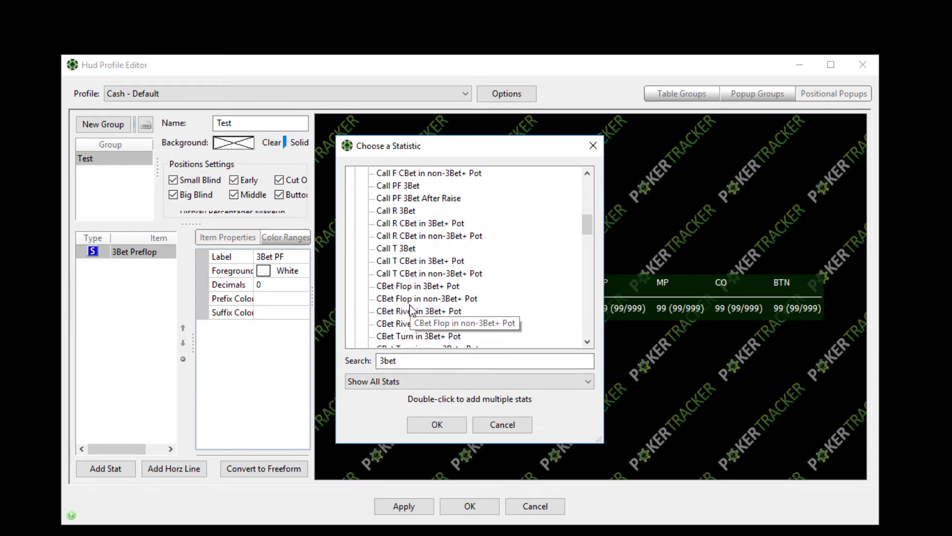
pyautogui.scroll(-5, 410, 309)
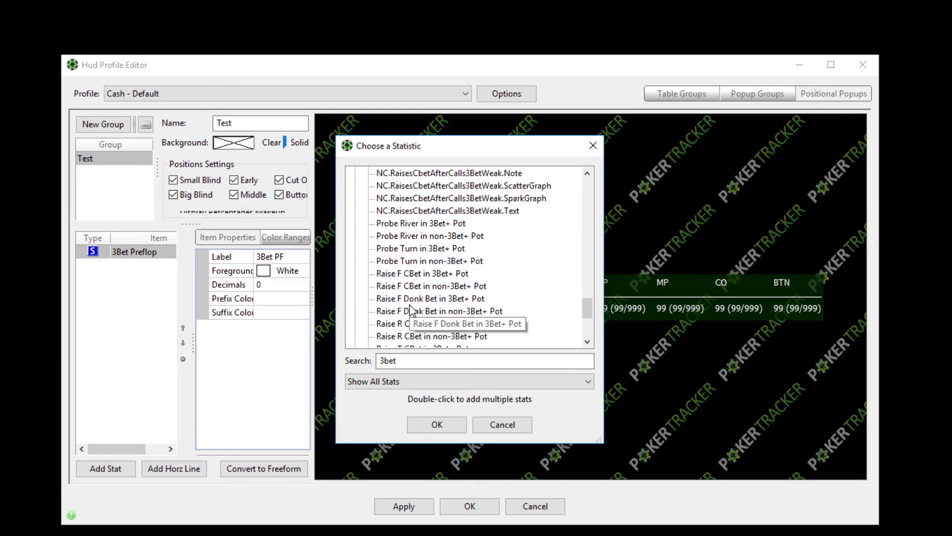
pyautogui.scroll(5, 412, 308)
pyautogui.scroll(-1, 432, 300)
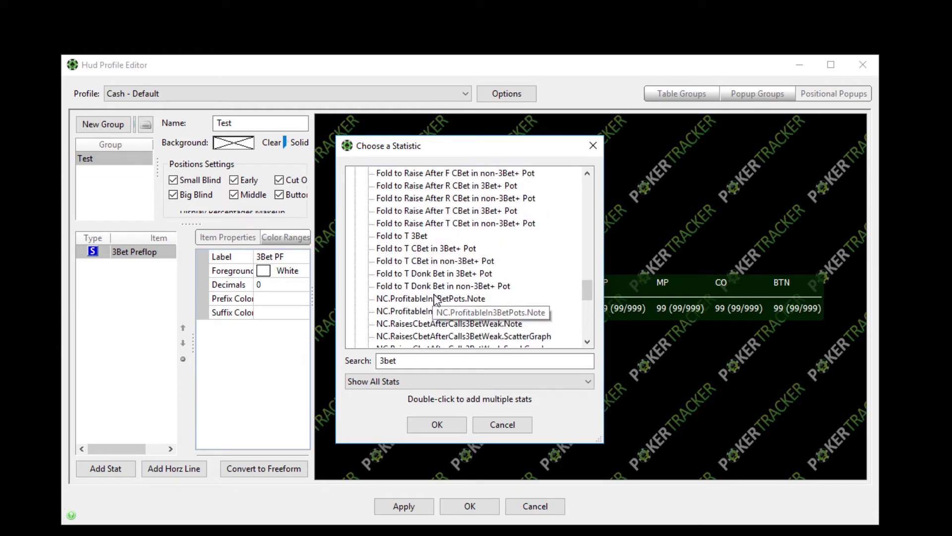
pyautogui.scroll(6, 432, 295)
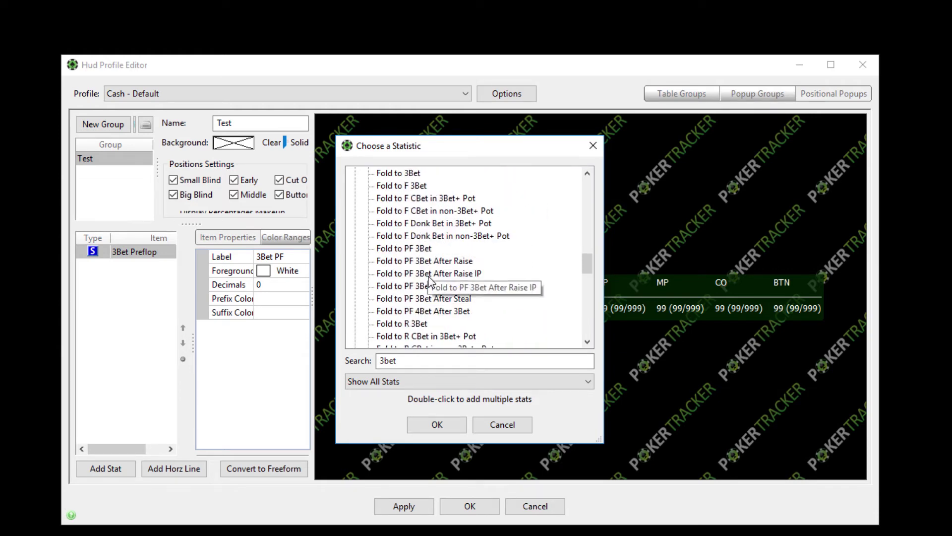
pyautogui.scroll(-1, 445, 306)
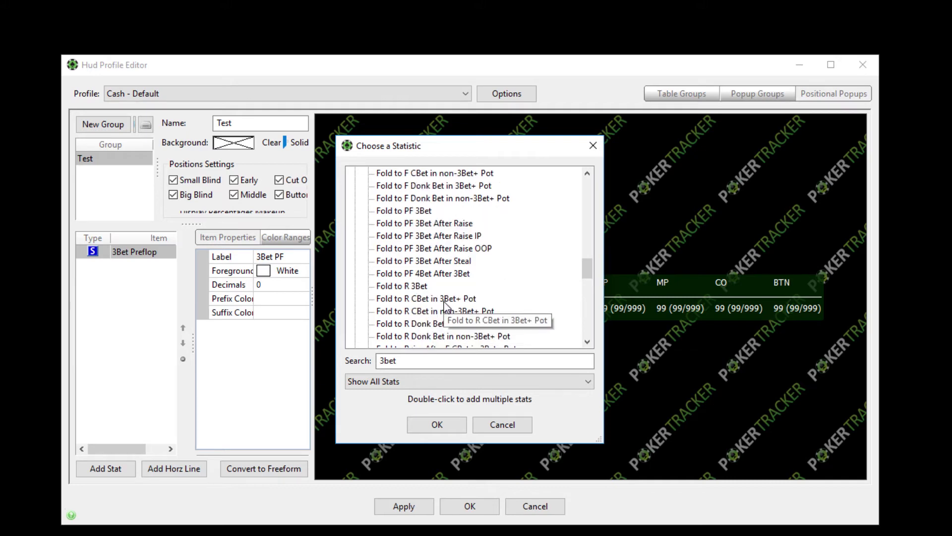
pyautogui.doubleClick(419, 275)
pyautogui.click(436, 329)
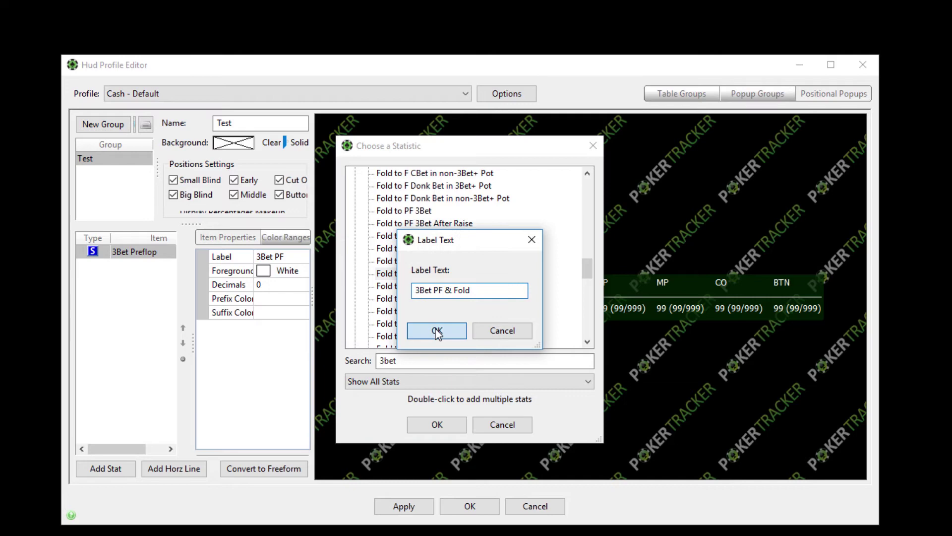
pyautogui.click(446, 423)
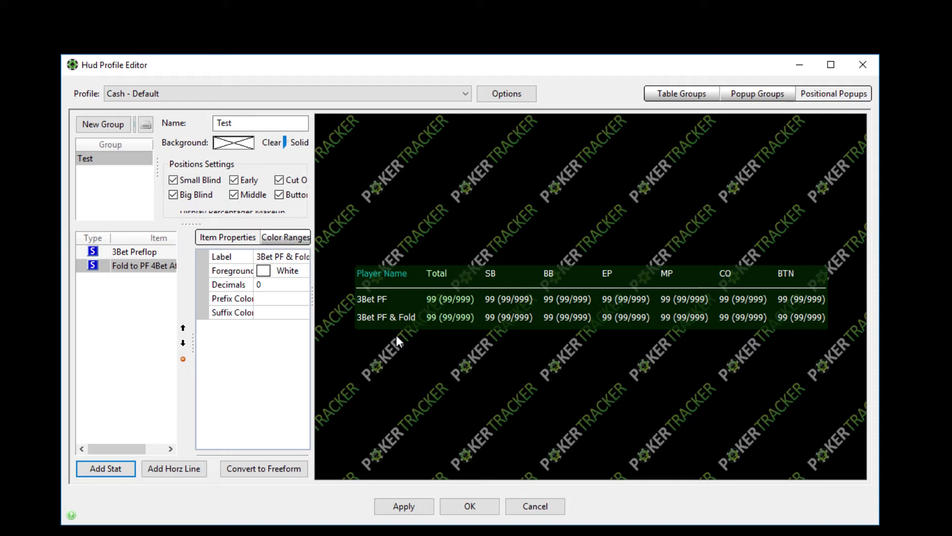
# Step: Add the CBet Flop in 3Bet+ Pot stat labelled "CBet F (3B)" to the Test popup and remove it again
pyautogui.click(98, 471)
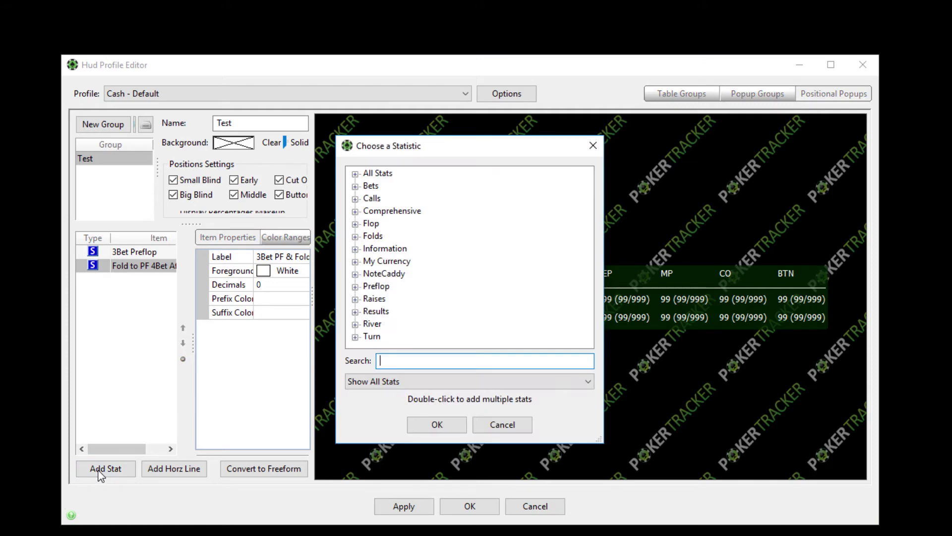
pyautogui.write('cbet')
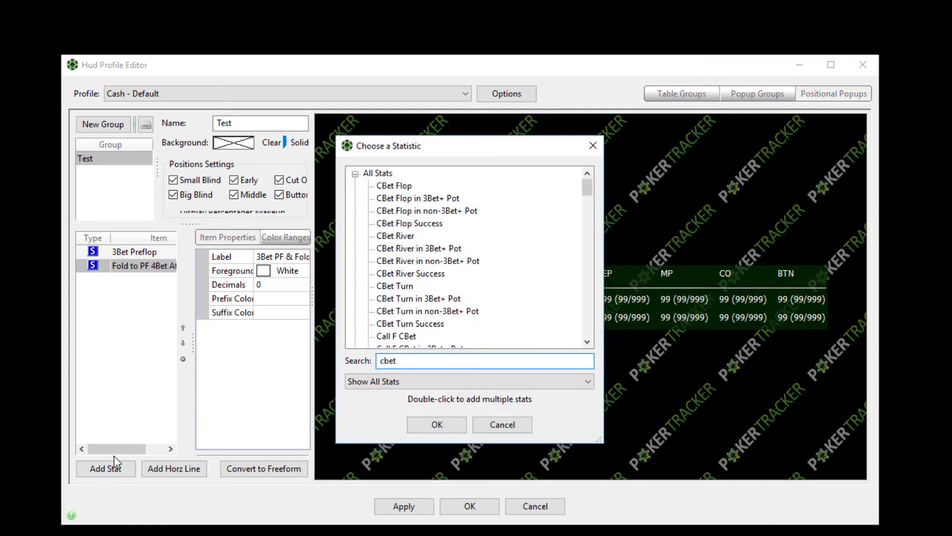
pyautogui.click(394, 185)
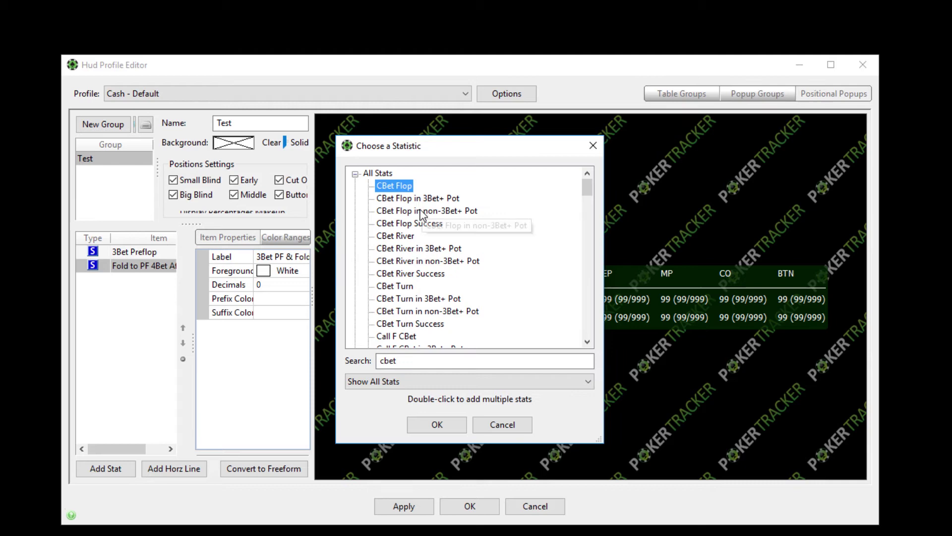
pyautogui.click(449, 198)
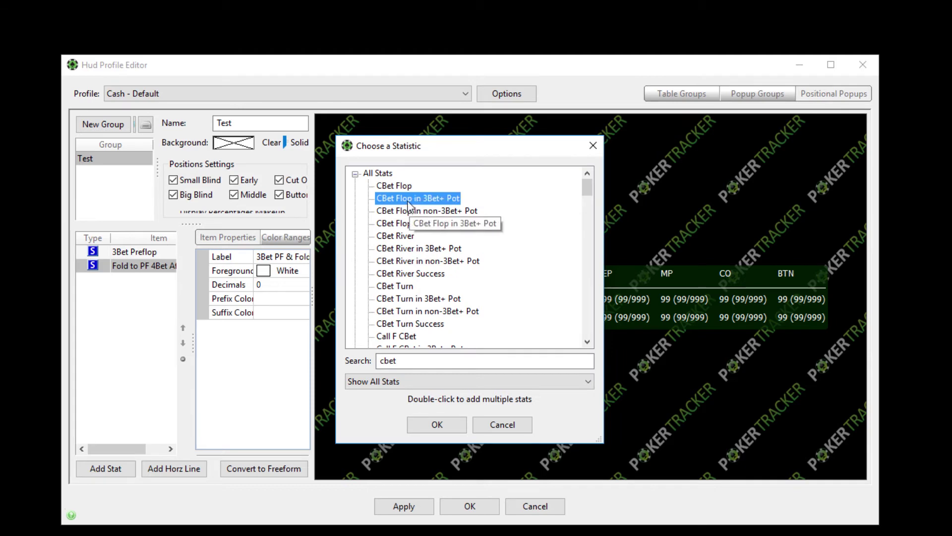
pyautogui.doubleClick(437, 198)
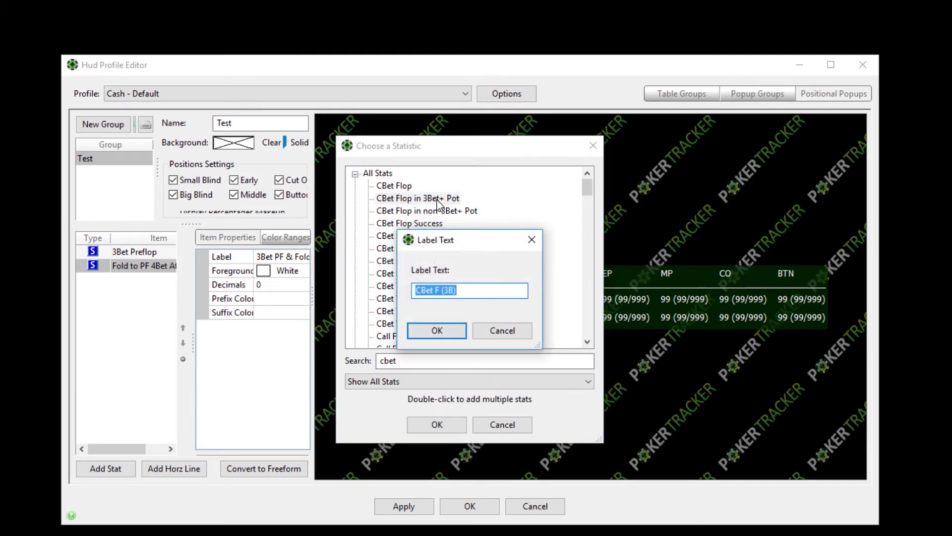
pyautogui.click(436, 330)
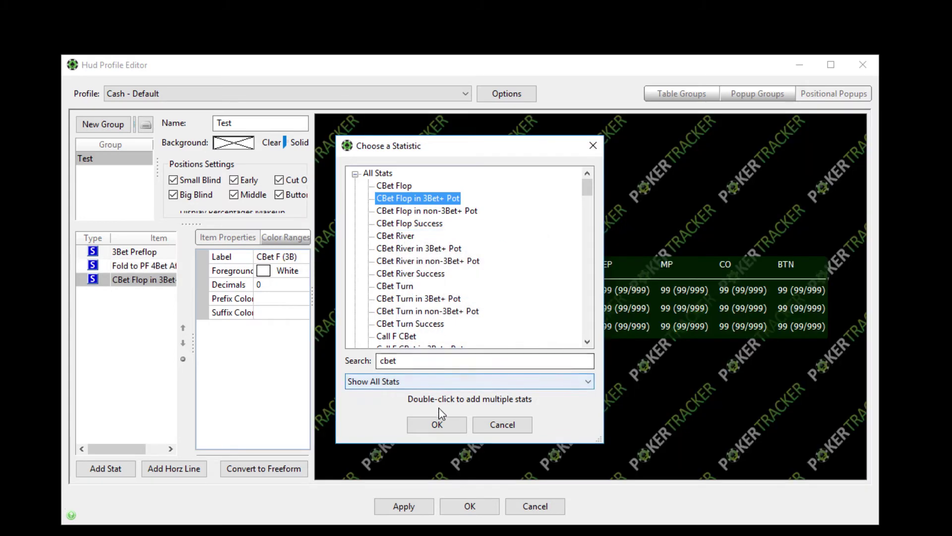
pyautogui.click(437, 424)
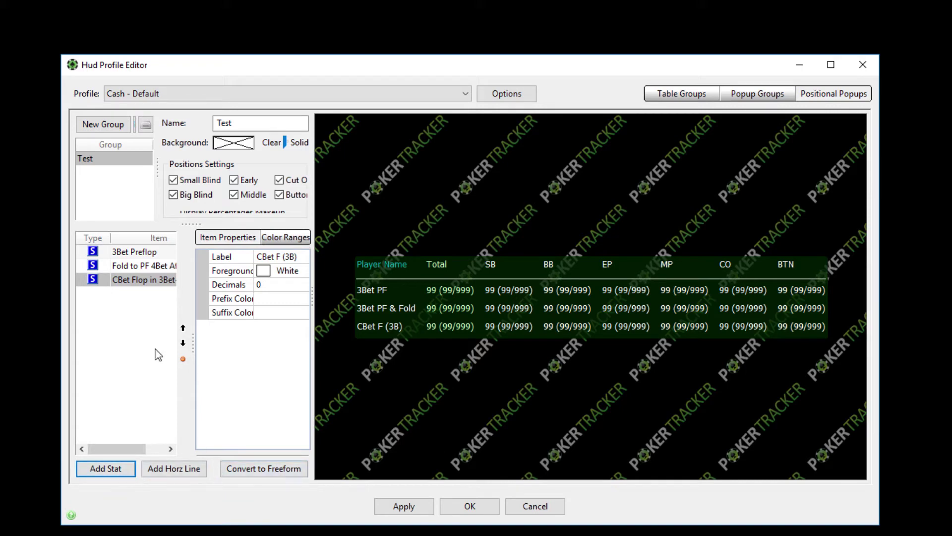
pyautogui.click(183, 359)
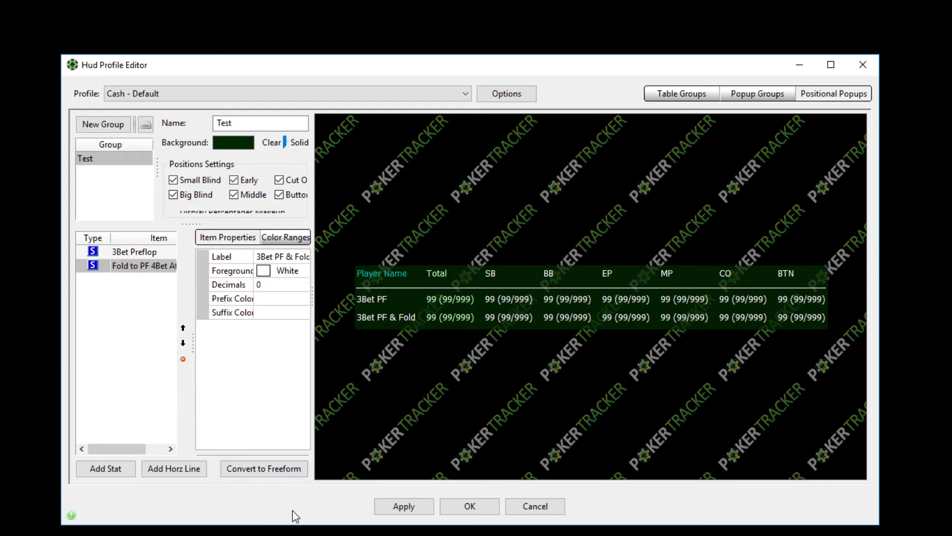
# Step: Convert the Test popup to freeform and add a horizontal separator line below the 3Bet PF & Fold row
pyautogui.click(268, 477)
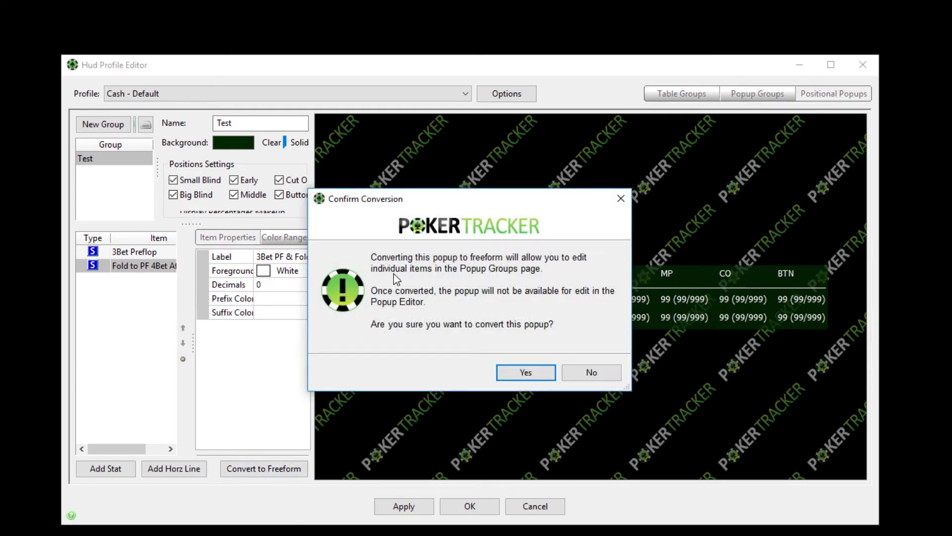
pyautogui.click(519, 372)
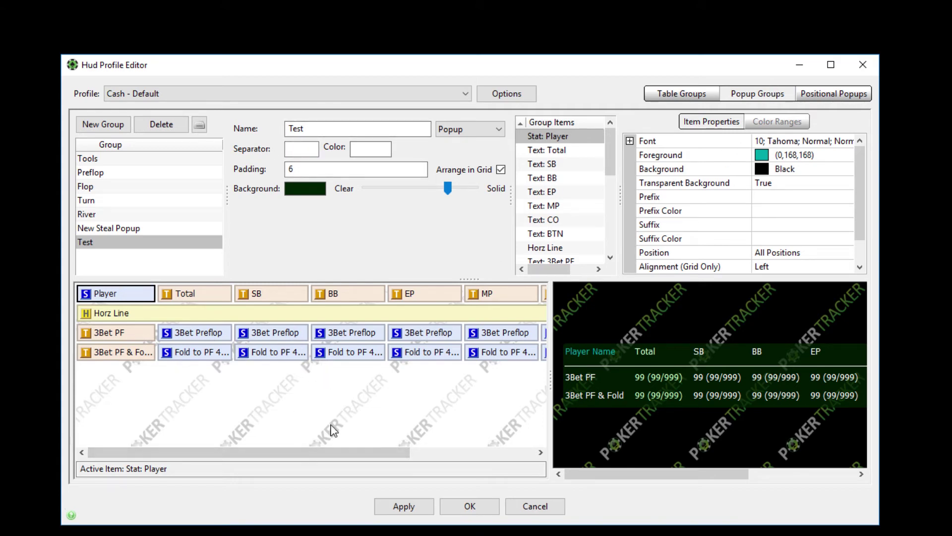
pyautogui.moveTo(347, 452); pyautogui.dragTo(474, 452)
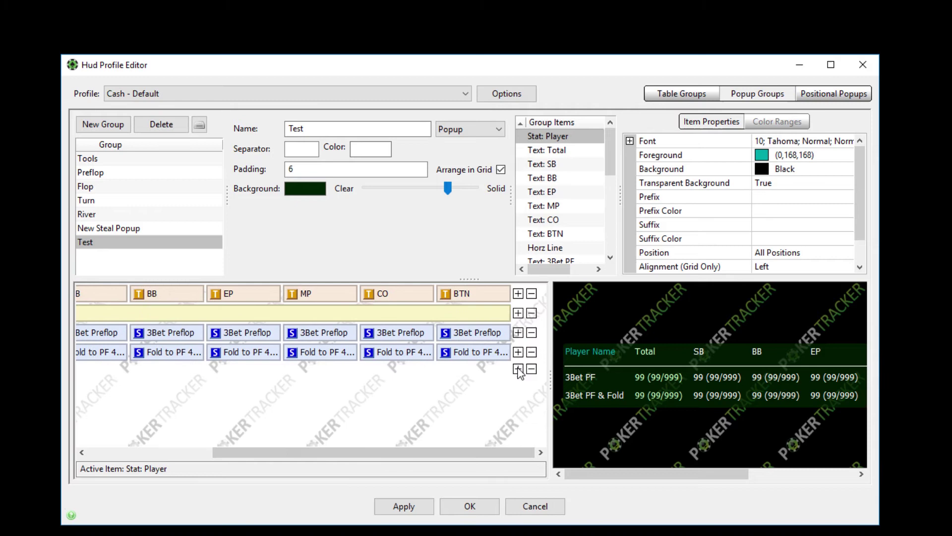
pyautogui.click(518, 369)
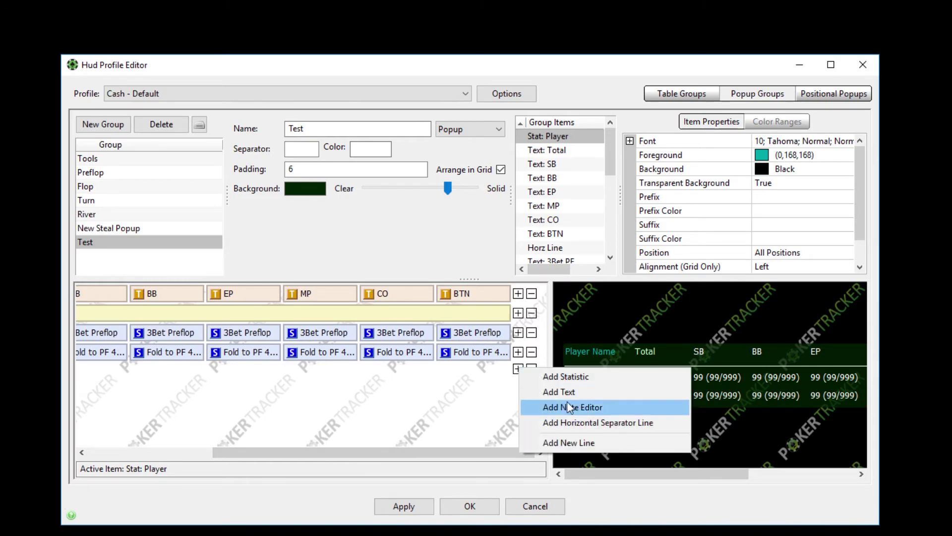
pyautogui.click(520, 352)
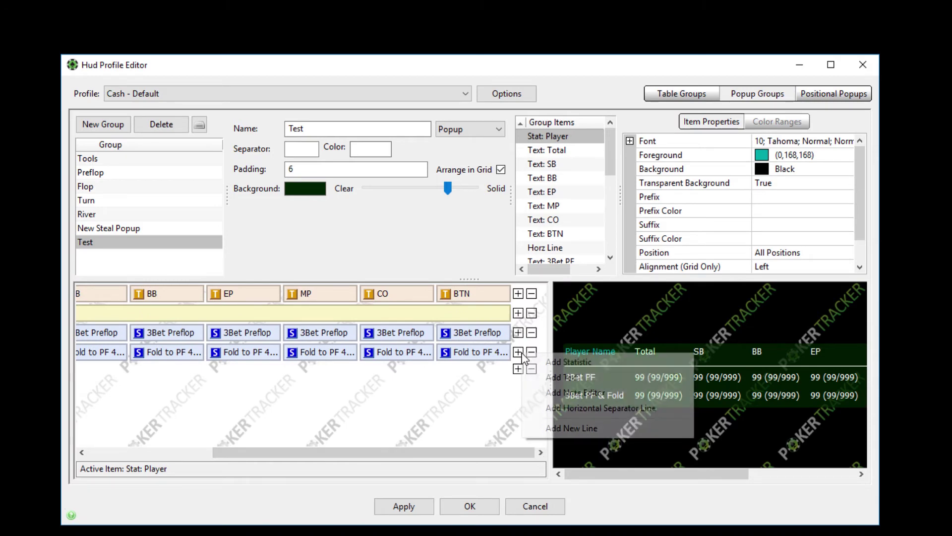
pyautogui.click(573, 408)
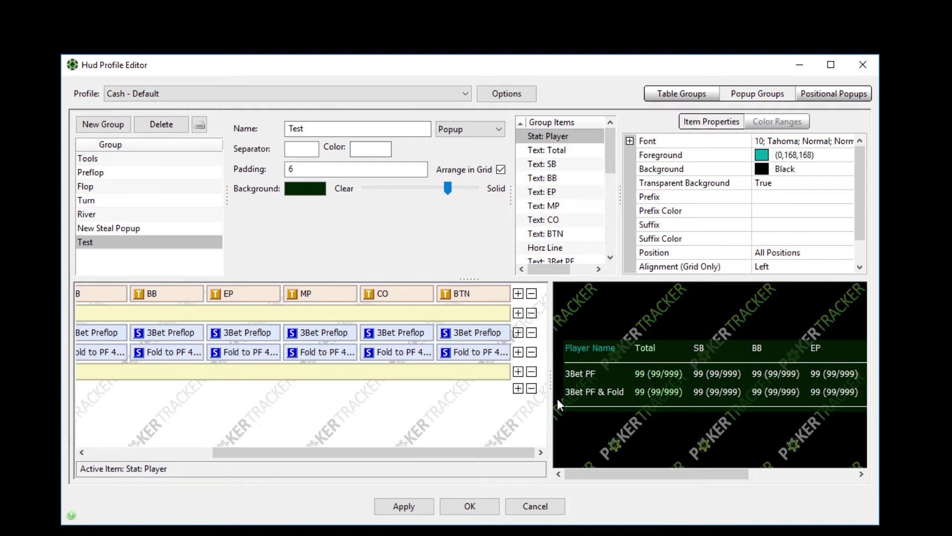
# Step: Start a row below the new separator line with a blank text item followed by a "Flop" text item
pyautogui.click(518, 389)
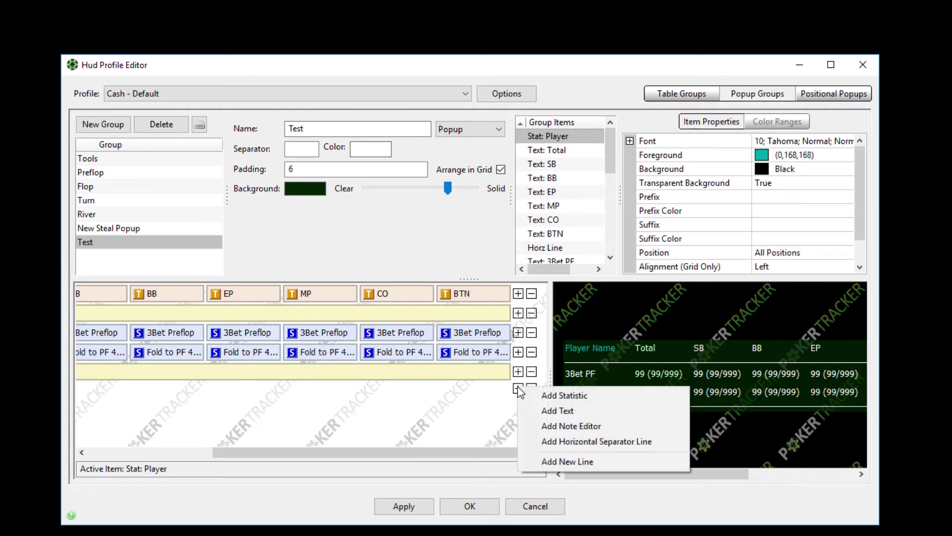
pyautogui.click(557, 409)
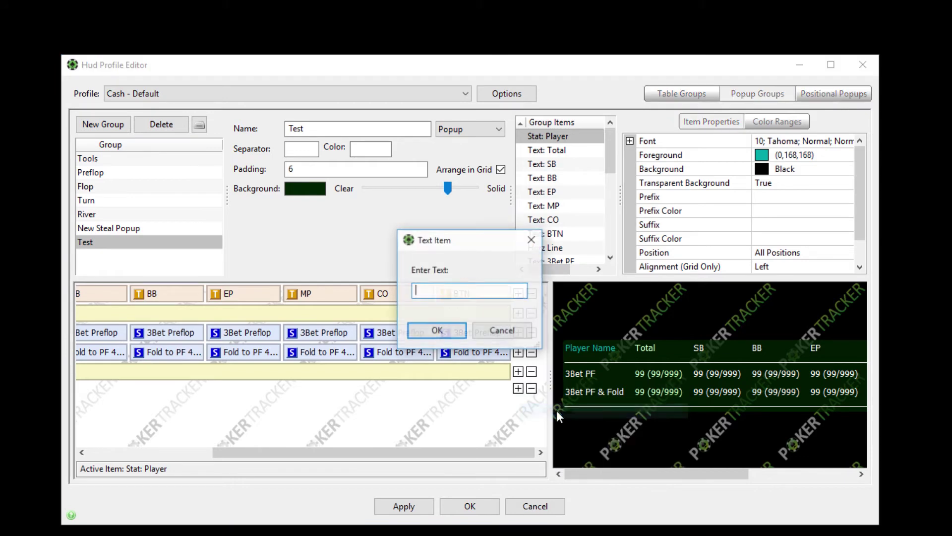
pyautogui.click(436, 330)
pyautogui.click(518, 391)
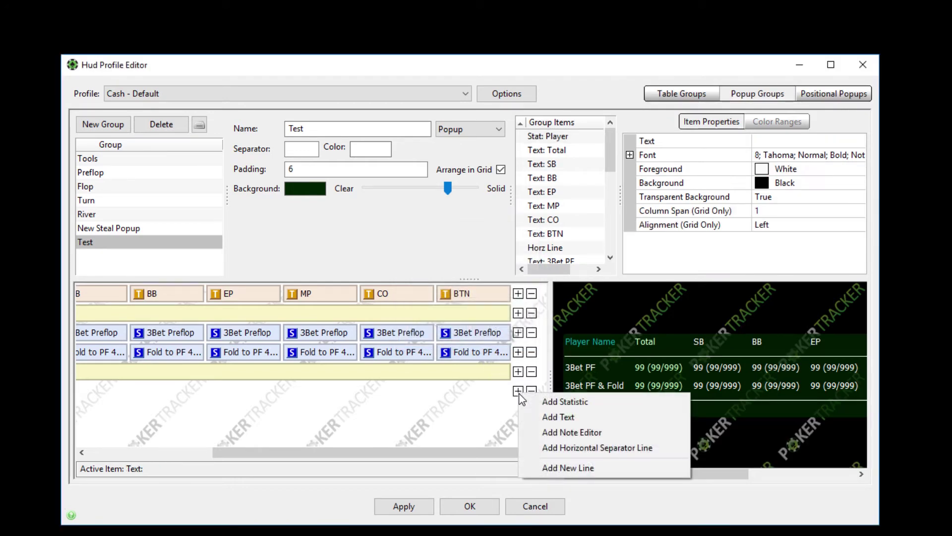
pyautogui.click(557, 415)
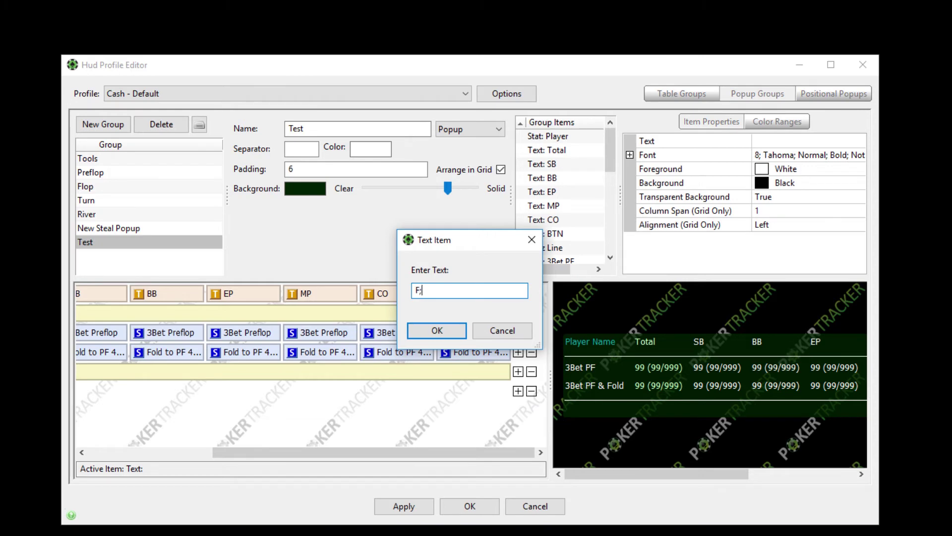
pyautogui.write('Flop')
pyautogui.press('Return')
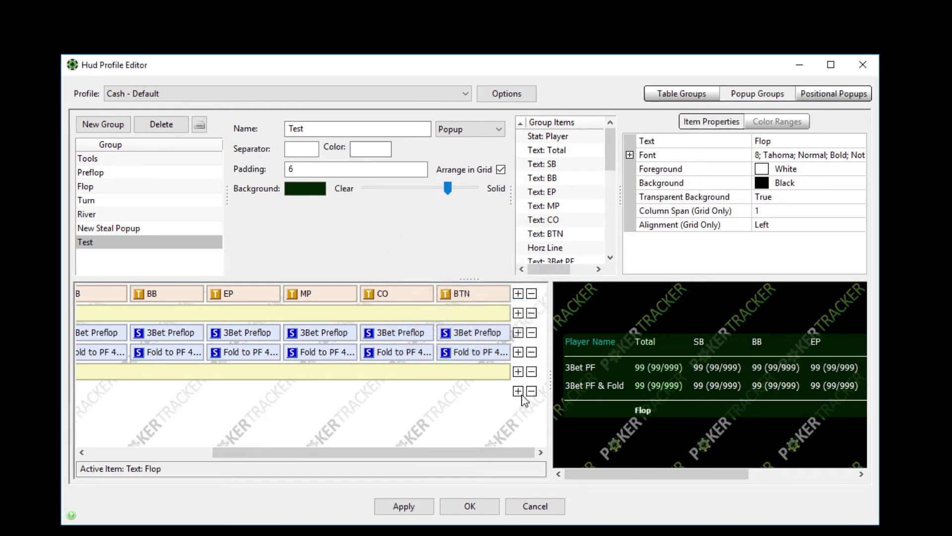
# Step: Add two "Turn" text items after the Flop label in the same row
pyautogui.click(518, 390)
pyautogui.click(567, 412)
pyautogui.write('Turn')
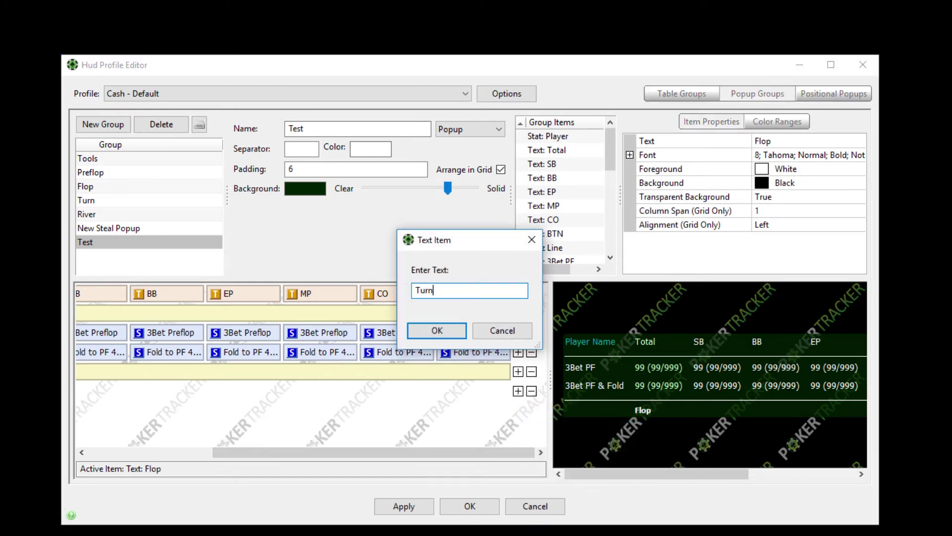
pyautogui.press('Return')
pyautogui.click(517, 391)
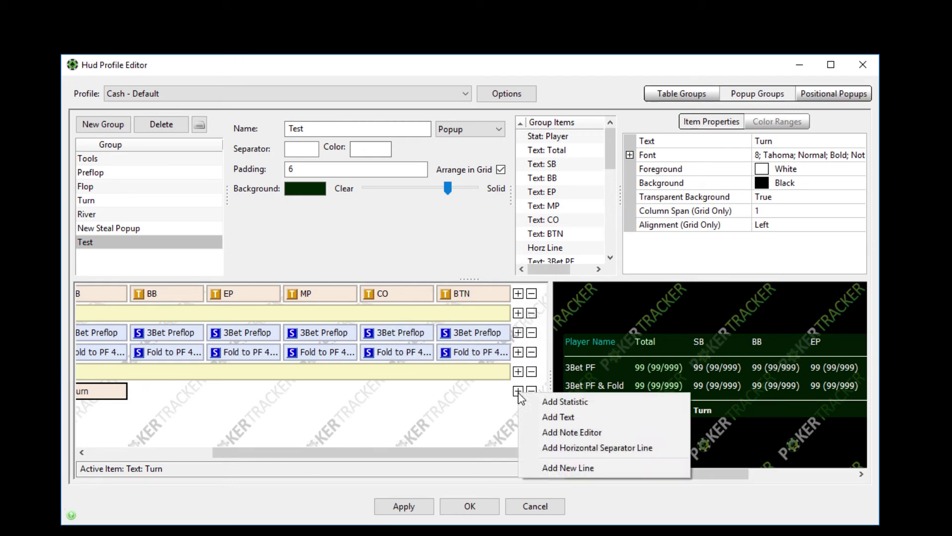
pyautogui.click(554, 416)
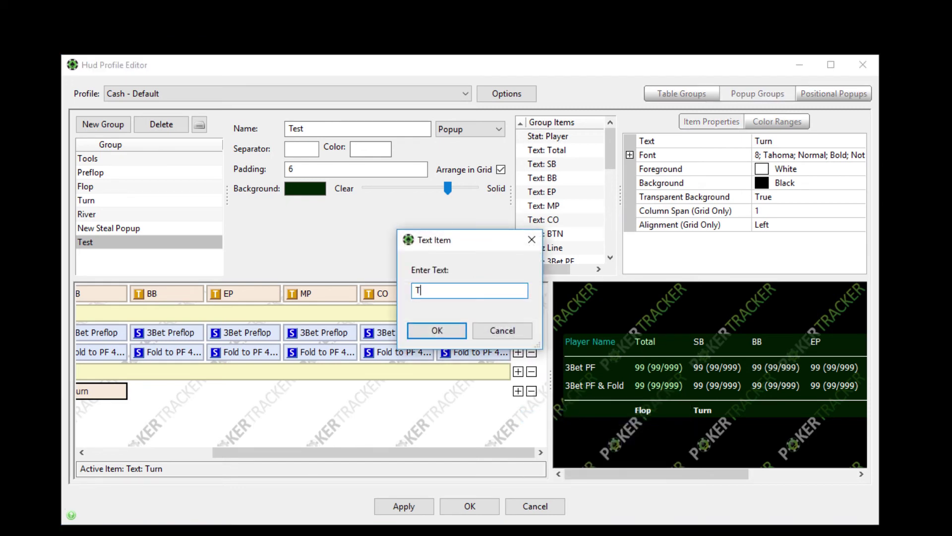
pyautogui.press('Return')
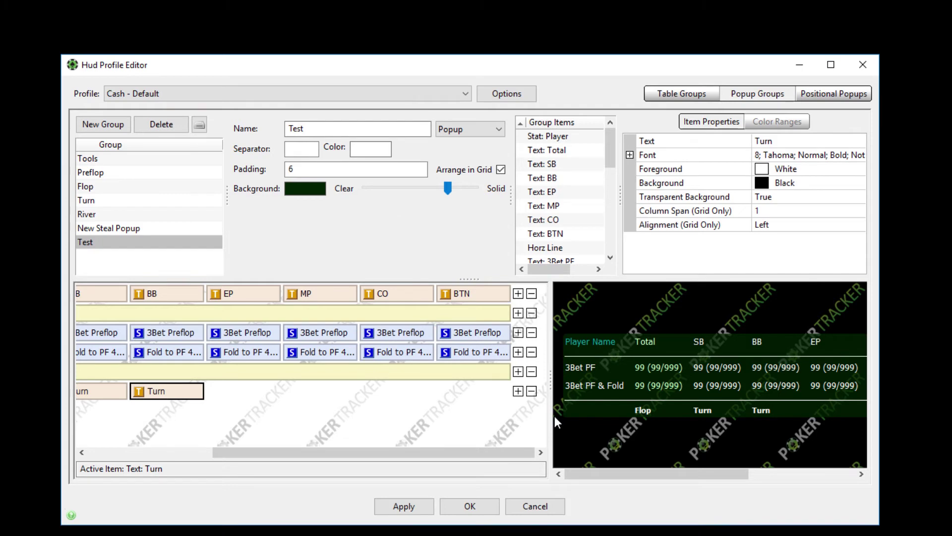
# Step: Add a new line below the street labels and start it with the text item "Cbet in 3b+ pot"
pyautogui.click(518, 391)
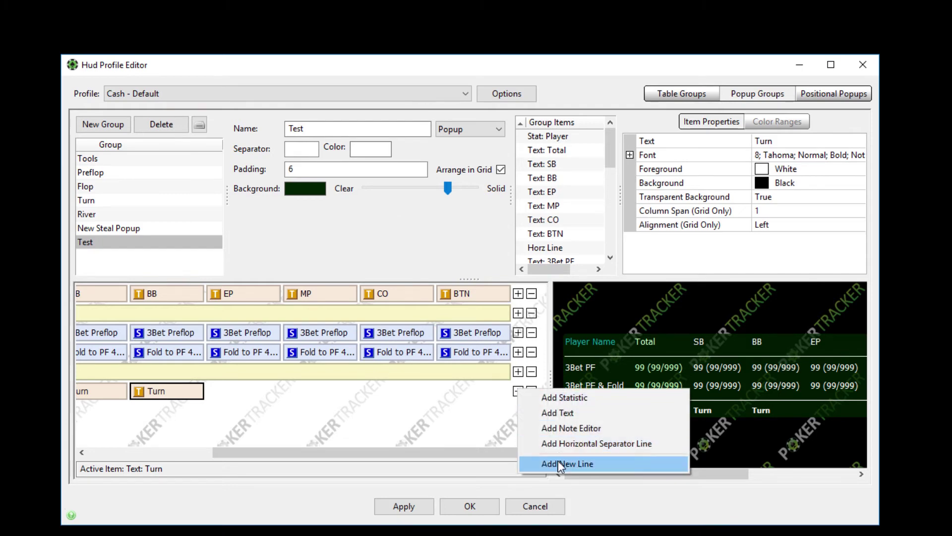
pyautogui.click(558, 461)
pyautogui.click(518, 407)
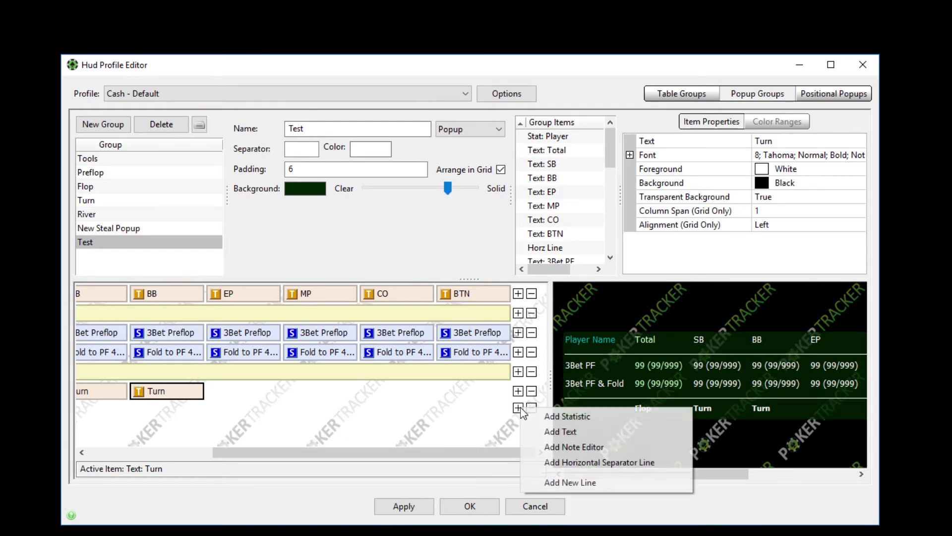
pyautogui.click(547, 426)
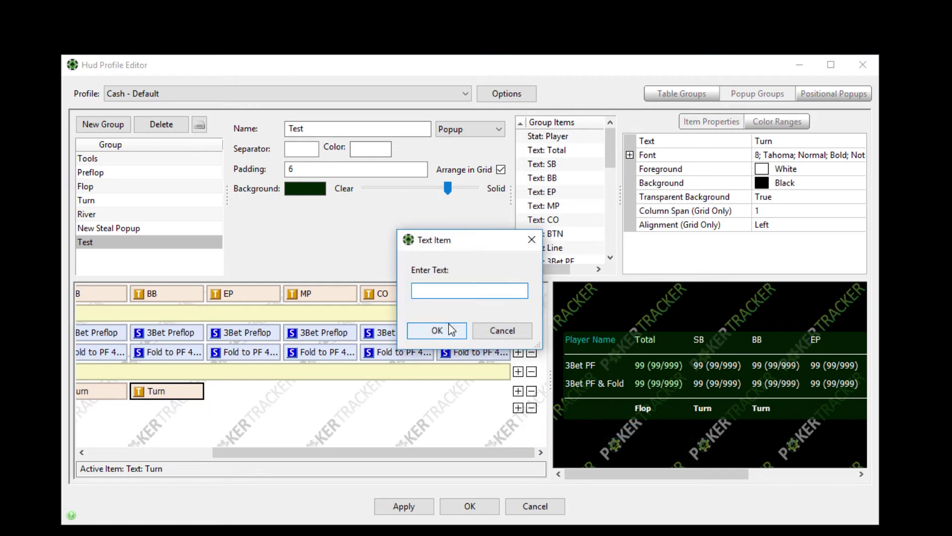
pyautogui.write('Cbet in 3b+ pot')
pyautogui.click(449, 329)
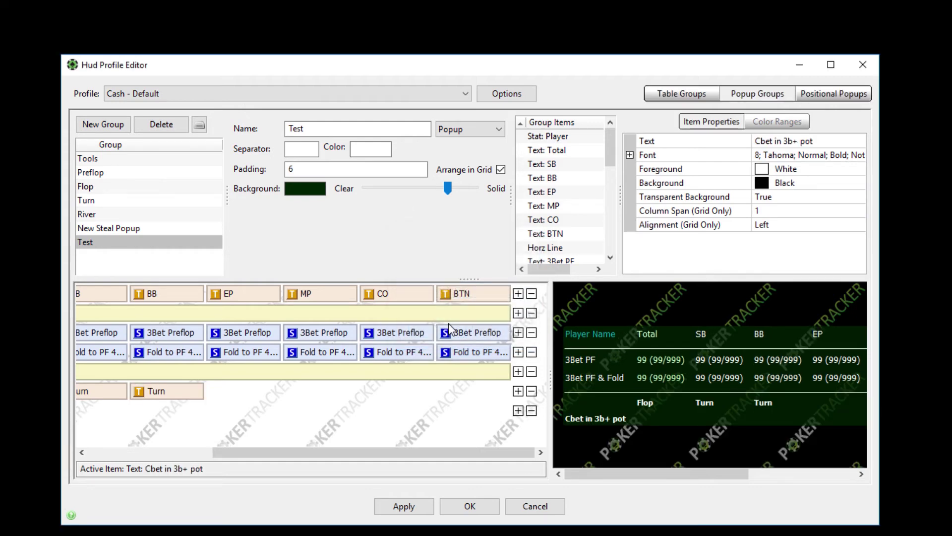
pyautogui.click(518, 410)
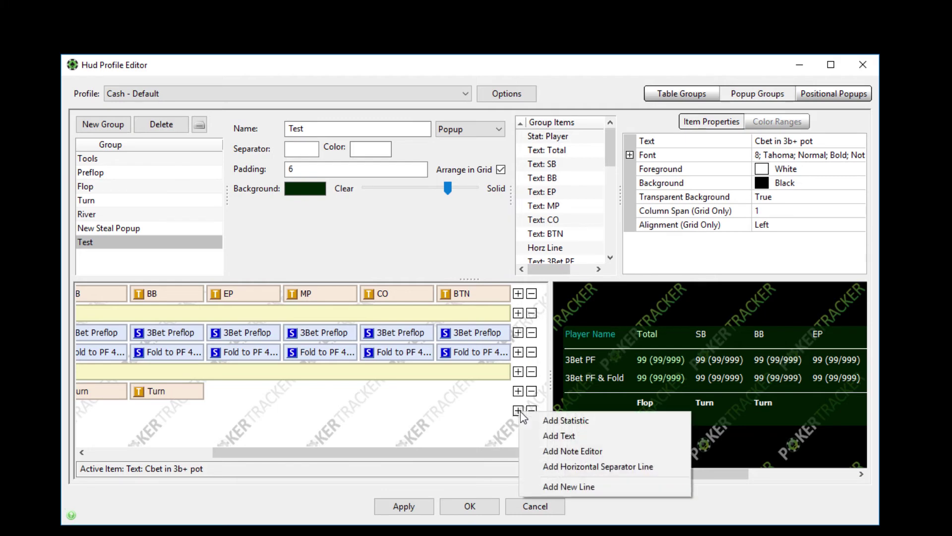
pyautogui.click(506, 451)
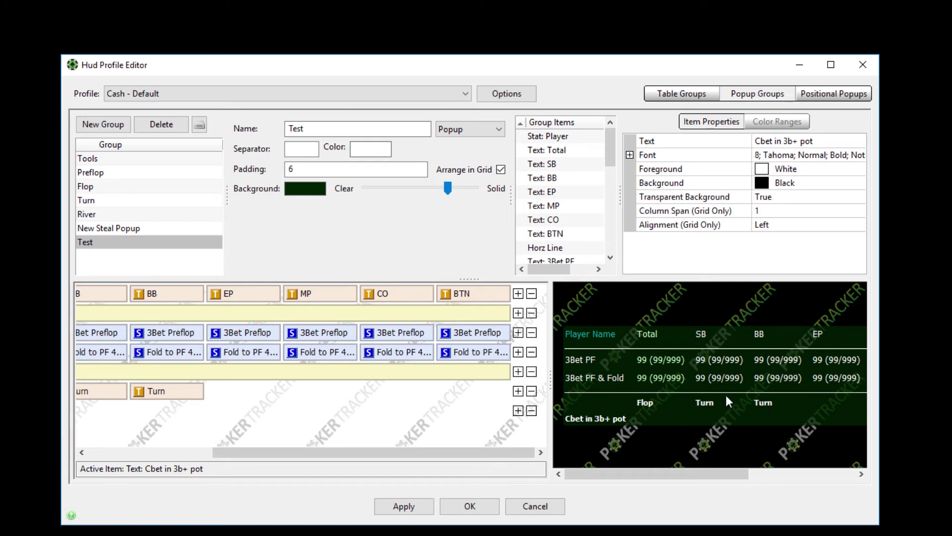
# Step: Change the text of the second Turn label to "River"
pyautogui.click(191, 393)
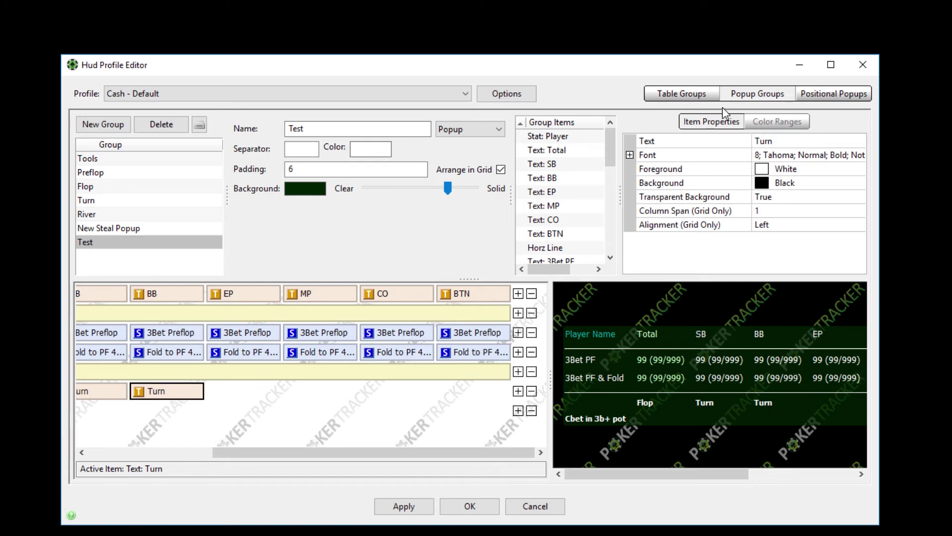
pyautogui.click(775, 142)
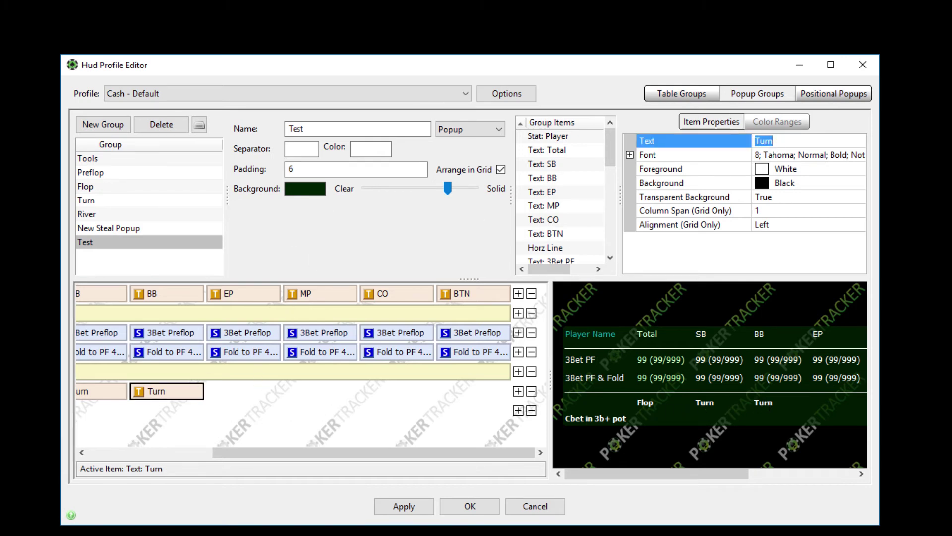
pyautogui.write('River')
pyautogui.click(768, 225)
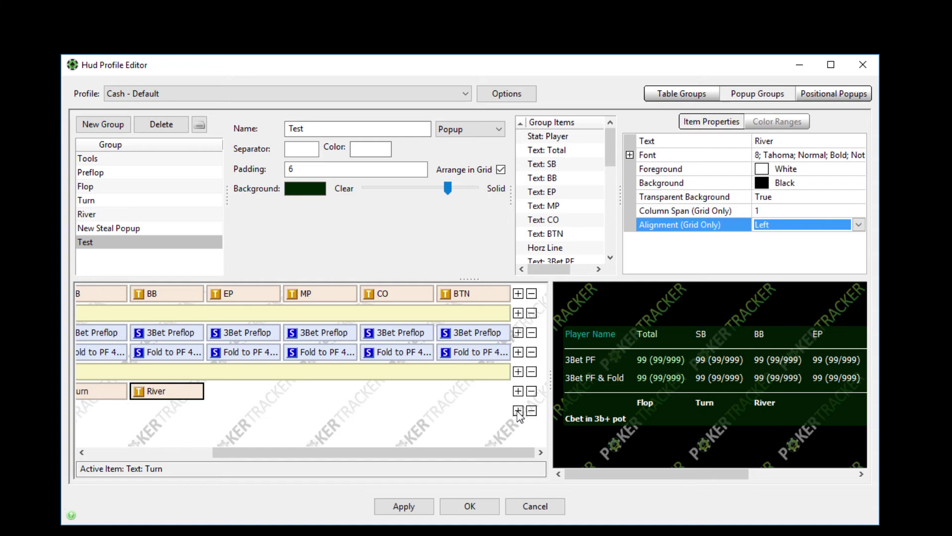
# Step: Switch to the browser to view the YouTube comments on positional popups and freeform conversion, and return to the HUD Profile Editor
pyautogui.moveTo(289, 533)
pyautogui.click(367, 484)
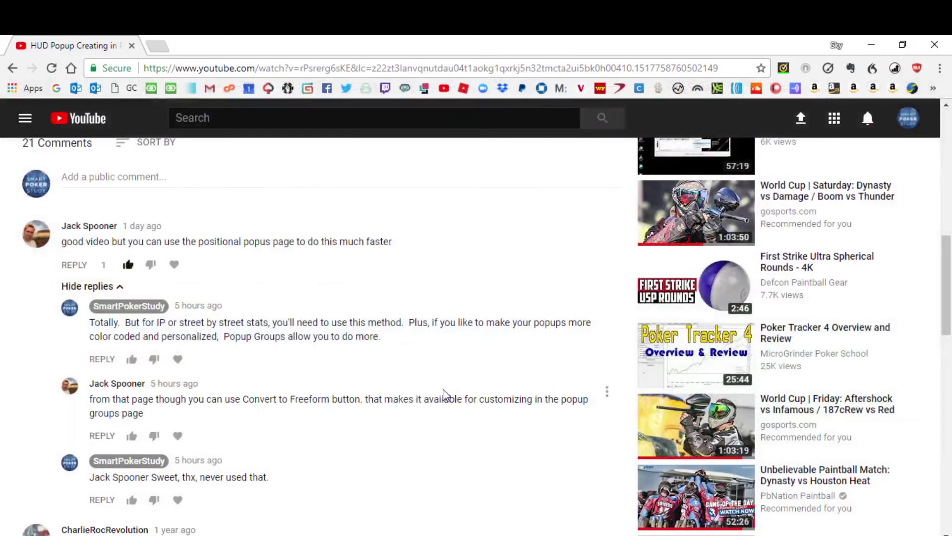
pyautogui.click(879, 48)
# Step: Search the statistics for "cbet" and add CBet Flop, Turn and River in 3Bet+ Pot to the "Cbet in 3b+ pot" row
pyautogui.click(518, 411)
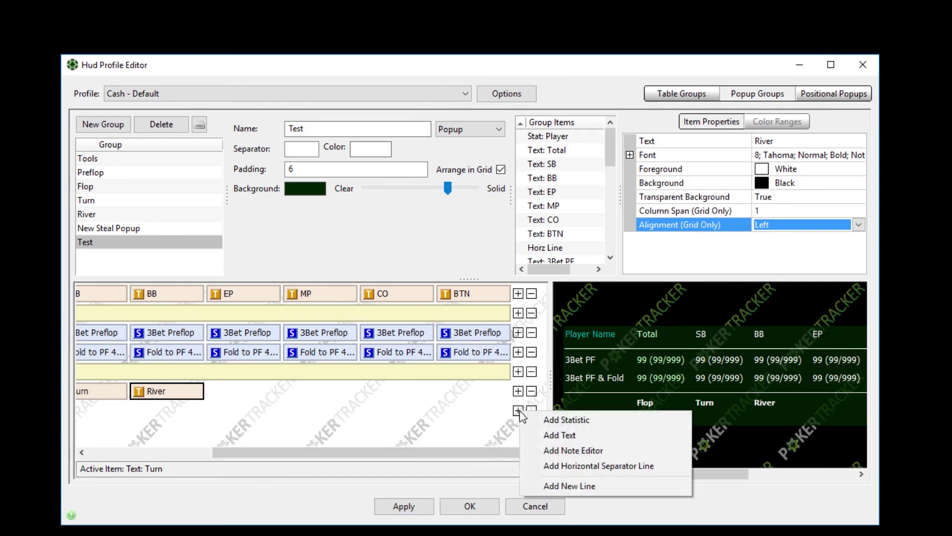
pyautogui.click(574, 422)
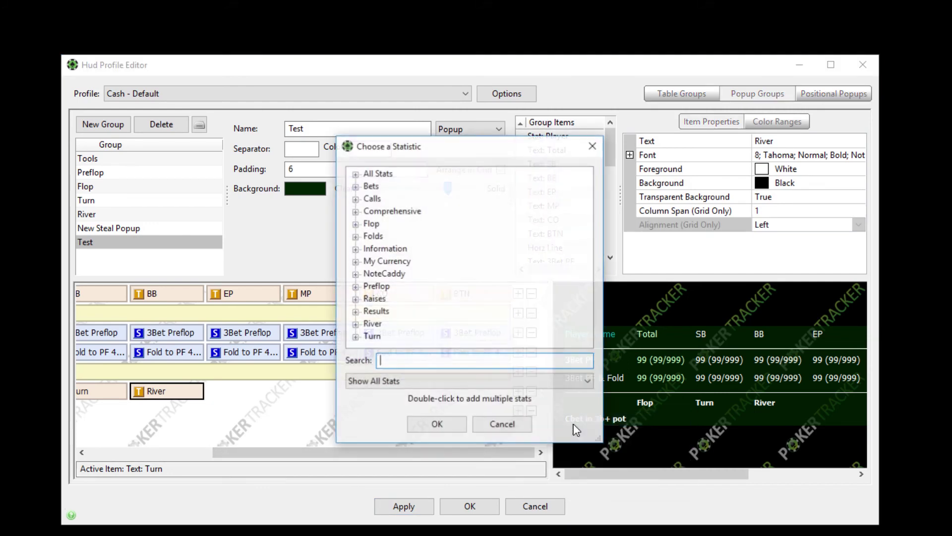
pyautogui.write('cbet')
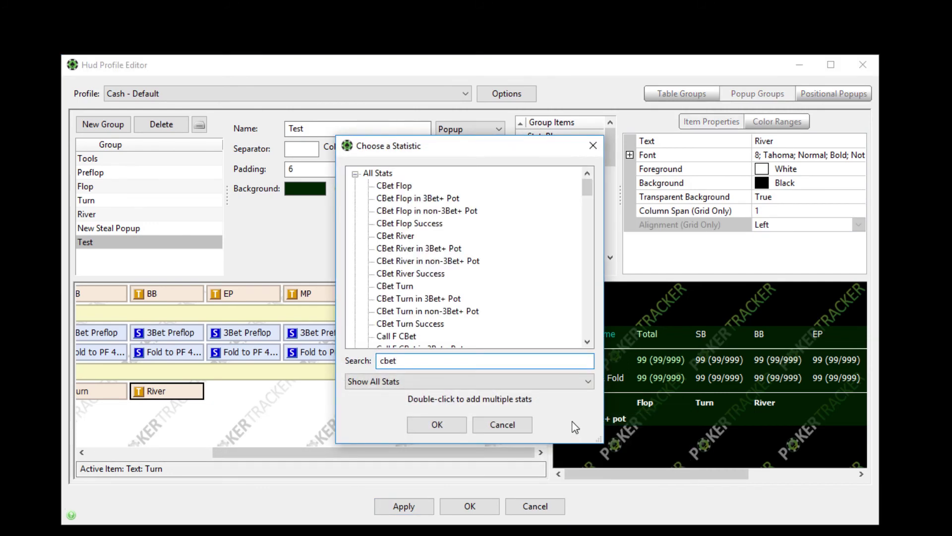
pyautogui.click(410, 199)
pyautogui.doubleClick(411, 199)
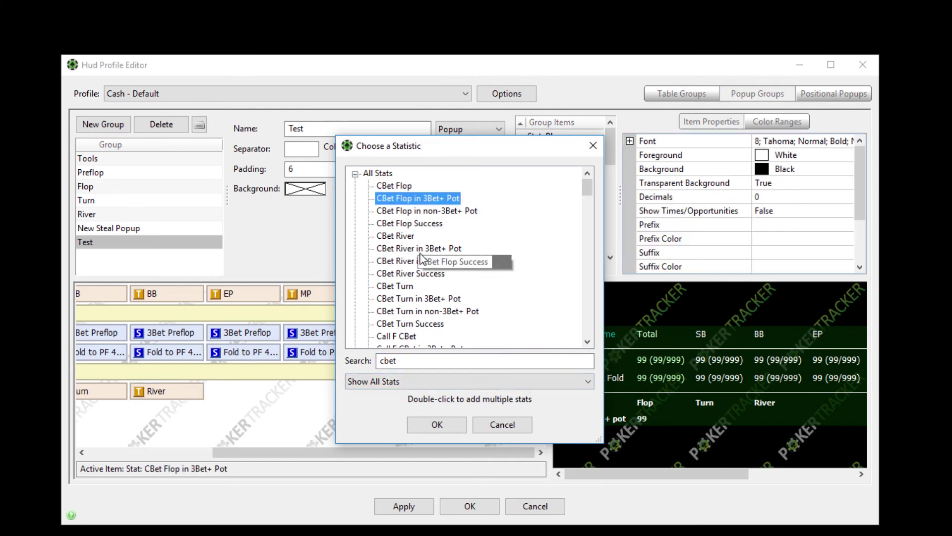
pyautogui.click(423, 299)
pyautogui.doubleClick(422, 298)
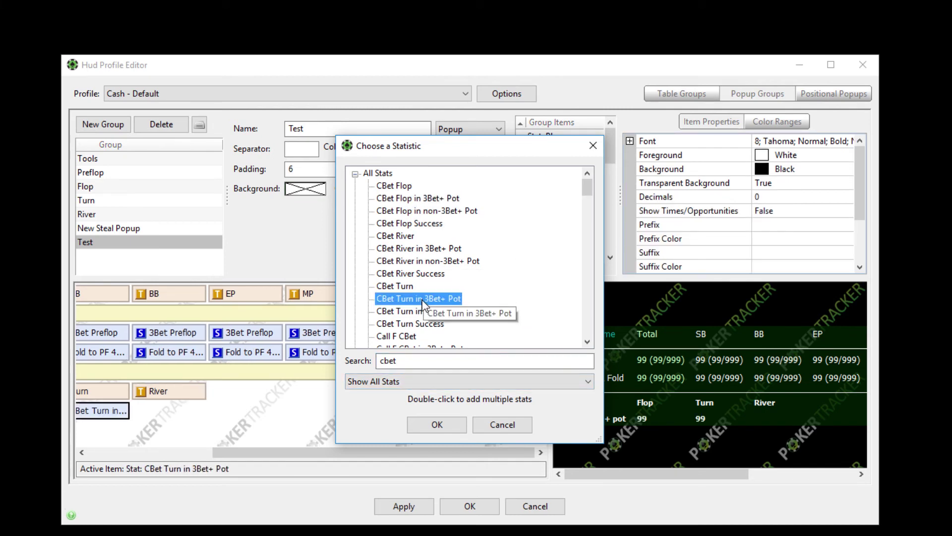
pyautogui.click(419, 248)
pyautogui.doubleClick(419, 248)
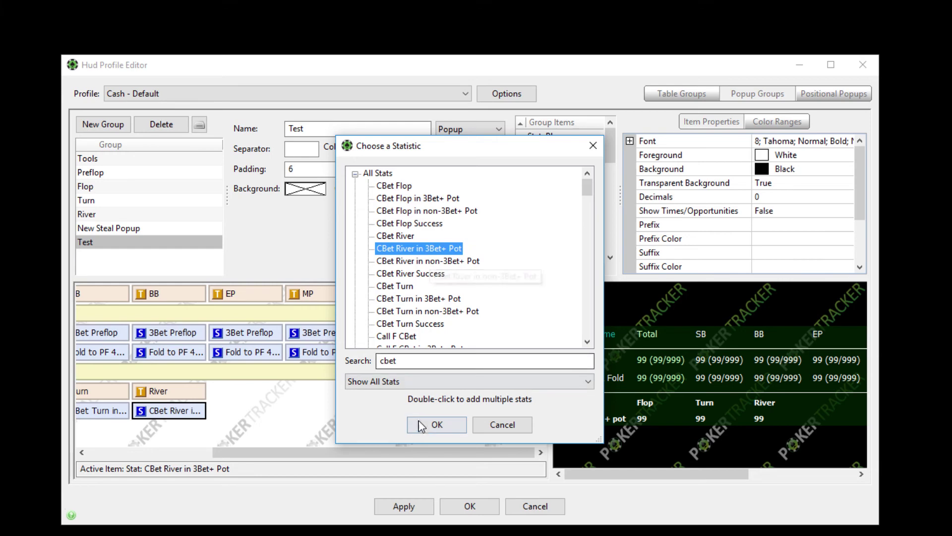
pyautogui.click(437, 424)
# Step: Set the foreground color of the Total, SB, BB and EP 3Bet Preflop stats to dark blue (0,0,128)
pyautogui.moveTo(430, 453); pyautogui.dragTo(322, 465)
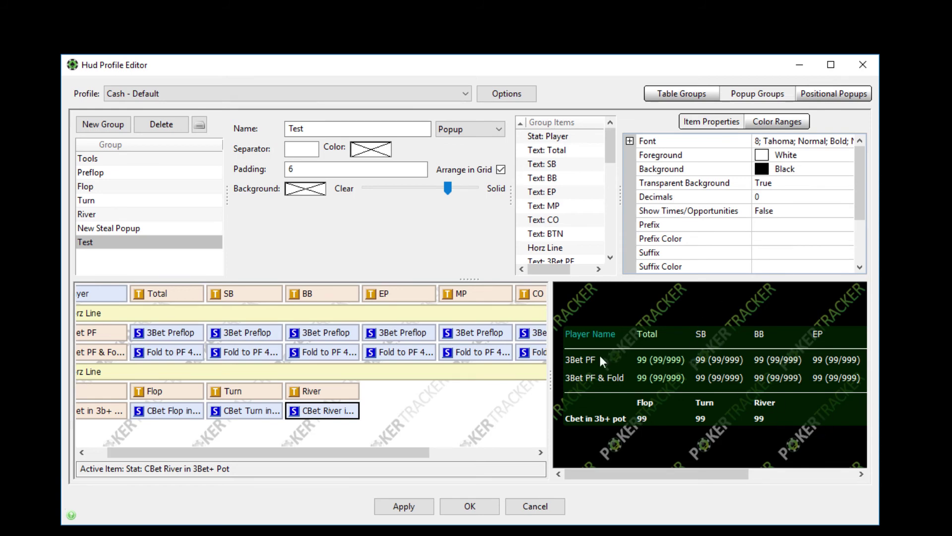
pyautogui.click(199, 337)
pyautogui.keyDown('ctrl'); pyautogui.click(246, 334); pyautogui.keyUp('ctrl')
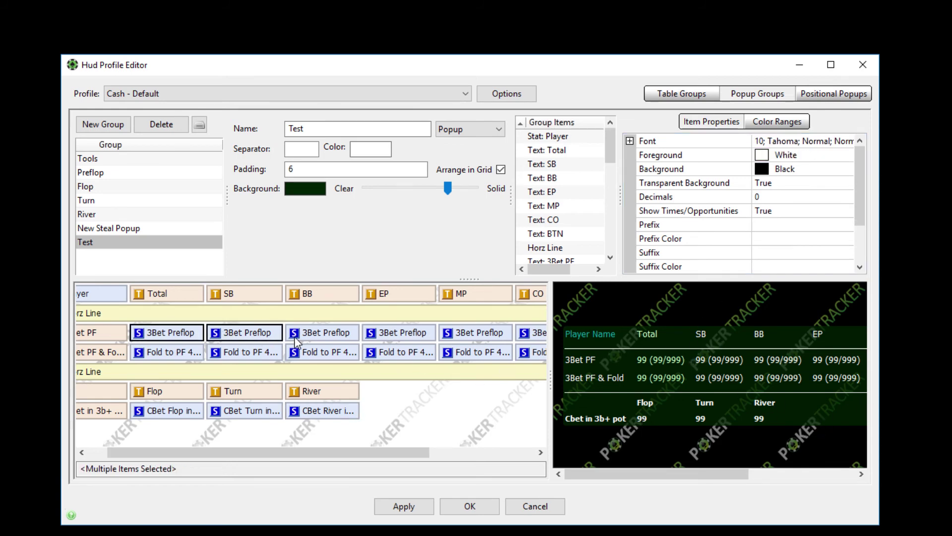
pyautogui.keyDown('ctrl'); pyautogui.click(312, 335); pyautogui.keyUp('ctrl')
pyautogui.keyDown('ctrl'); pyautogui.click(397, 331); pyautogui.keyUp('ctrl')
pyautogui.click(824, 155)
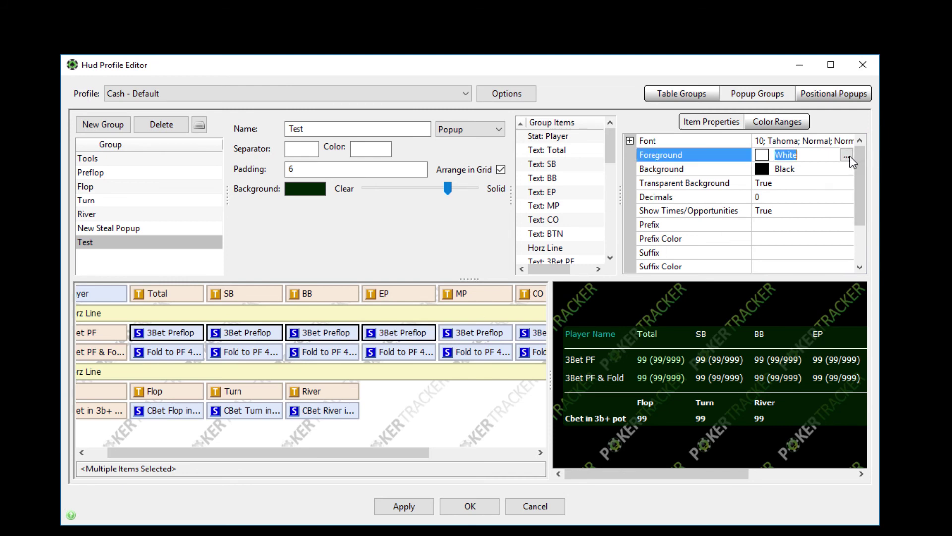
pyautogui.click(846, 155)
pyautogui.click(152, 179)
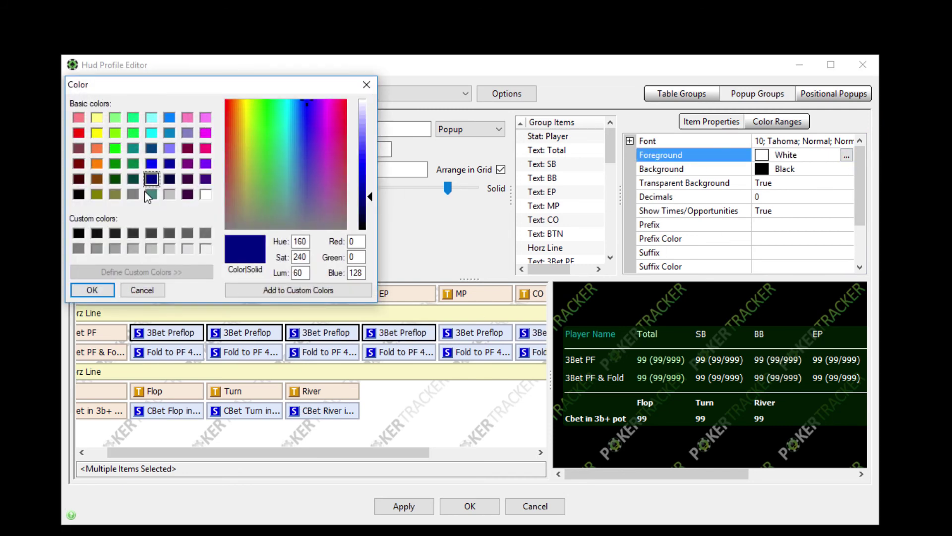
pyautogui.click(92, 290)
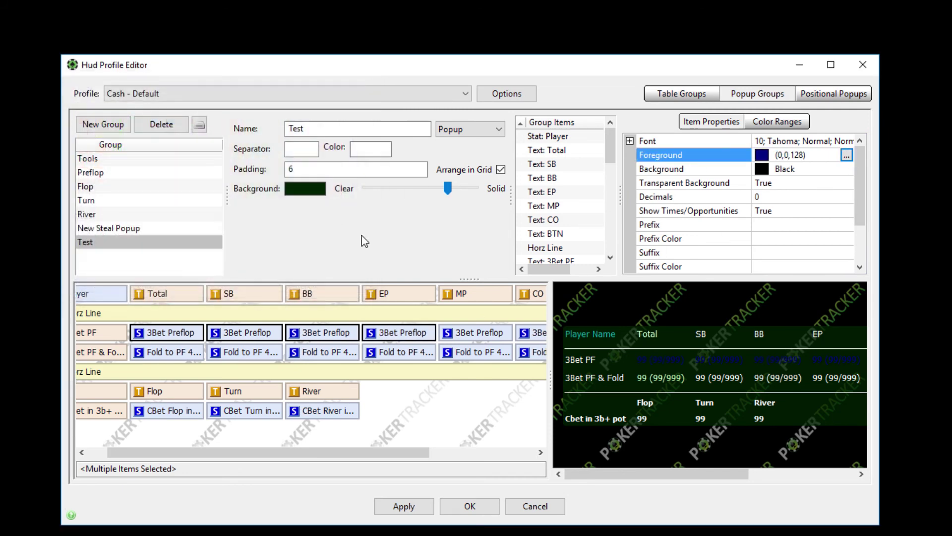
# Step: Give the four selected 3Bet Preflop stats a white background and set Transparent Background to False
pyautogui.click(845, 171)
pyautogui.click(847, 171)
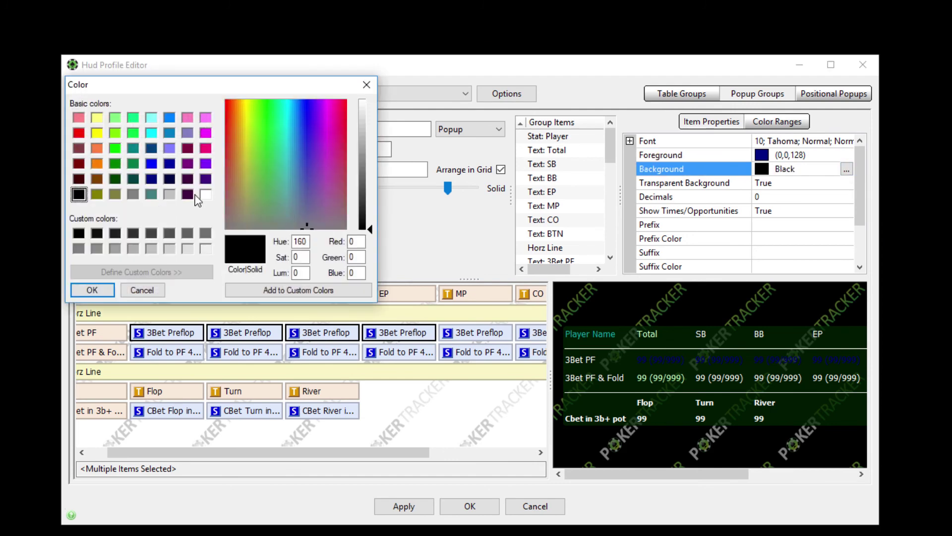
pyautogui.click(206, 195)
pyautogui.click(92, 290)
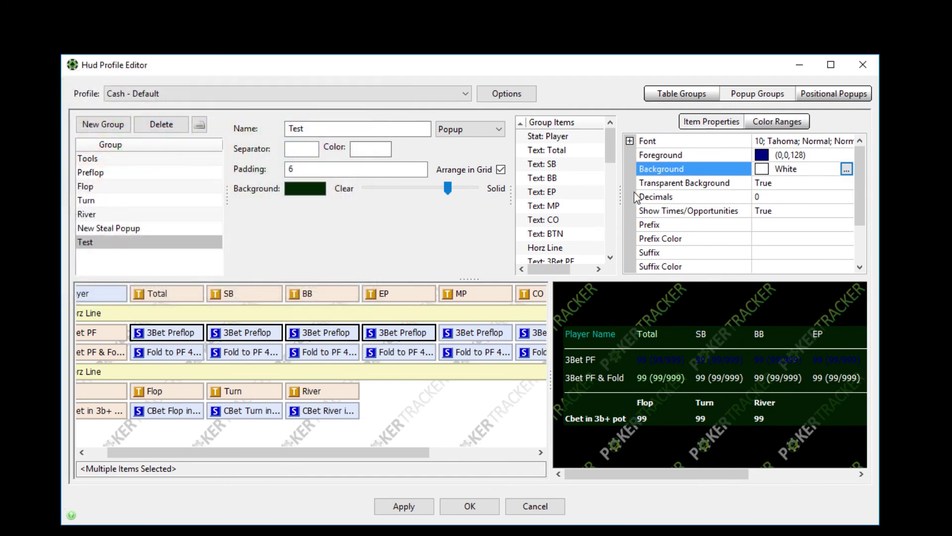
pyautogui.doubleClick(775, 183)
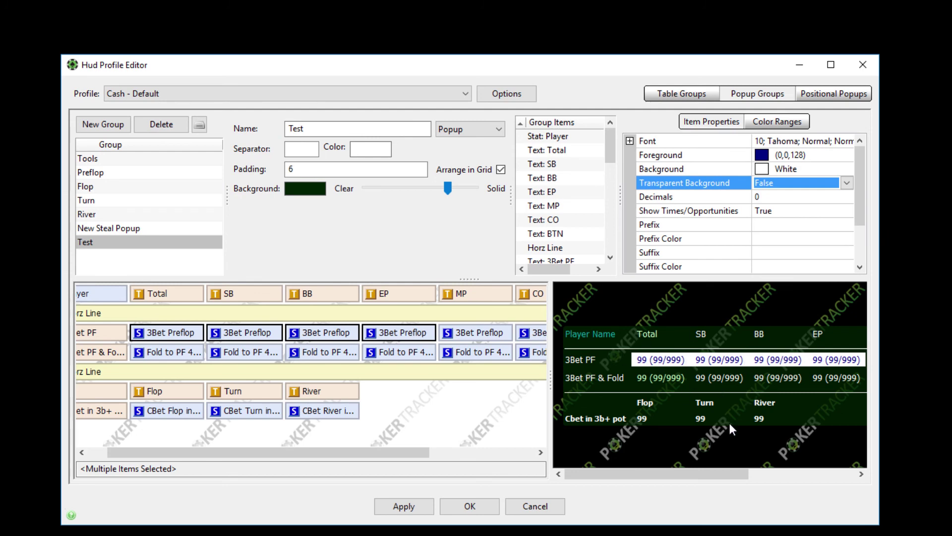
# Step: For the SB 3Bet Preflop stat, set Show Times/Opportunities to False and the grid alignment to Center
pyautogui.click(249, 333)
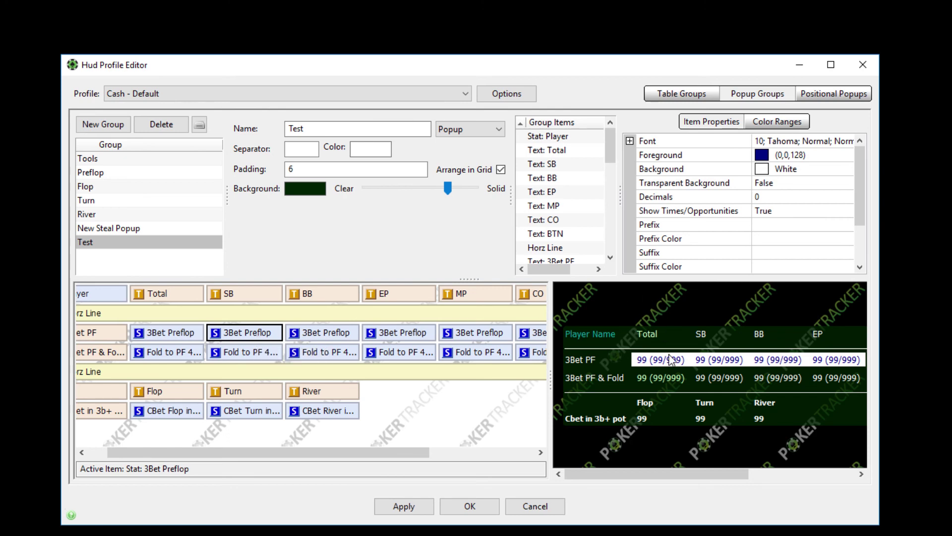
pyautogui.scroll(-2, 783, 239)
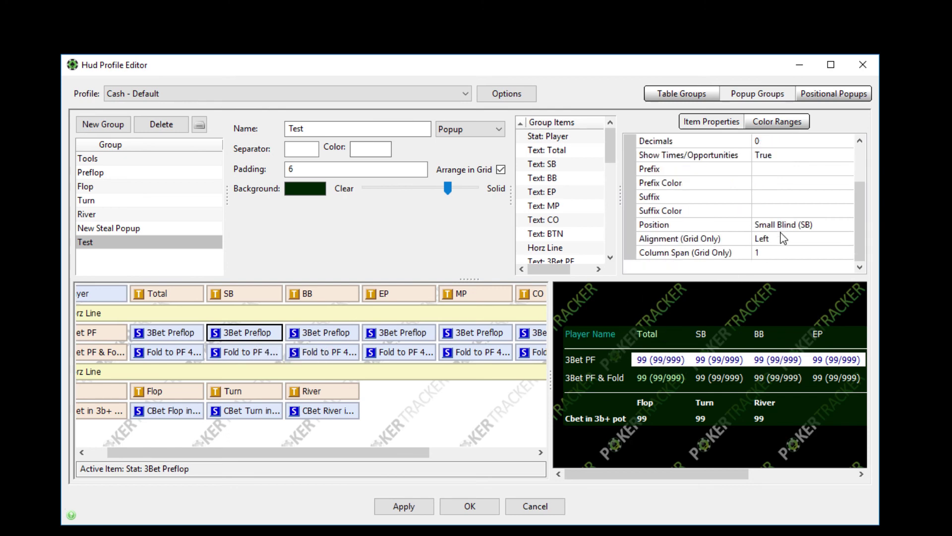
pyautogui.scroll(2, 785, 245)
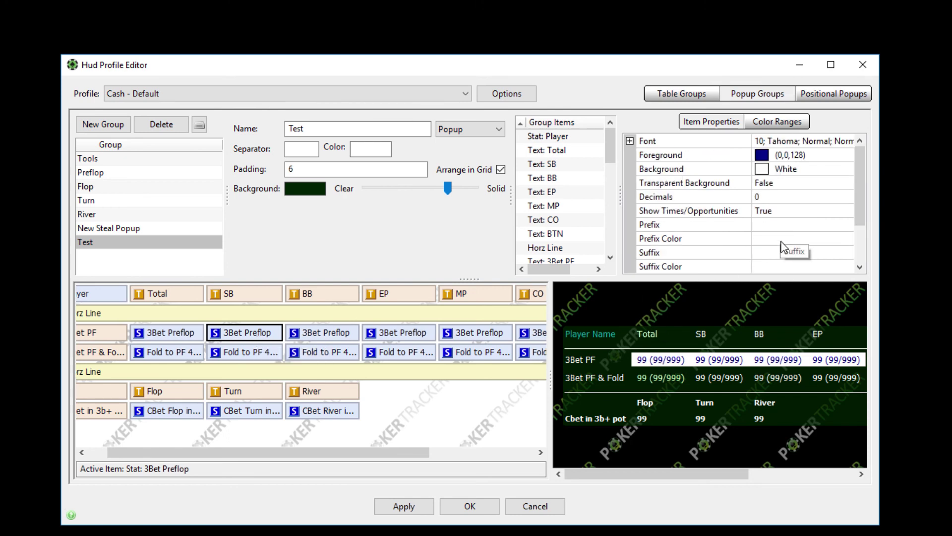
pyautogui.click(774, 213)
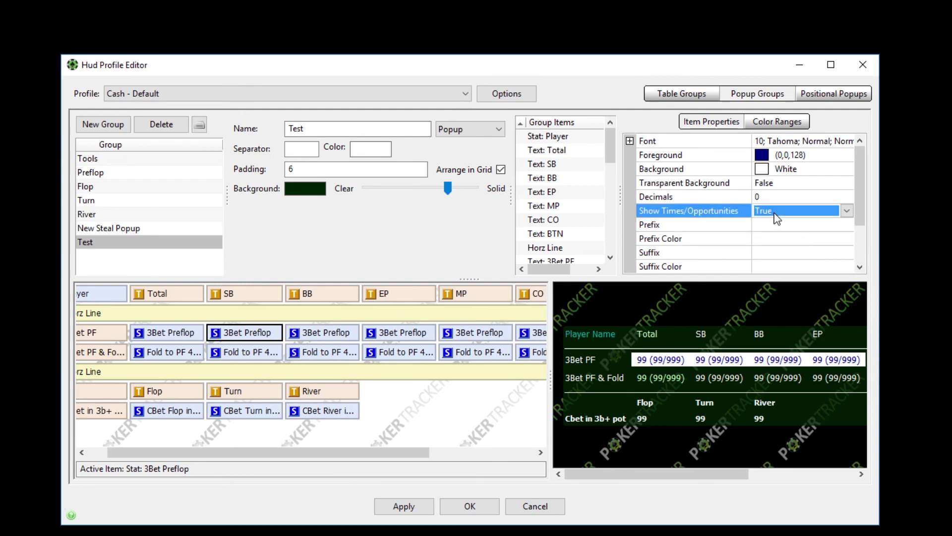
pyautogui.doubleClick(775, 215)
pyautogui.scroll(-2, 772, 237)
pyautogui.click(771, 239)
pyautogui.click(771, 239)
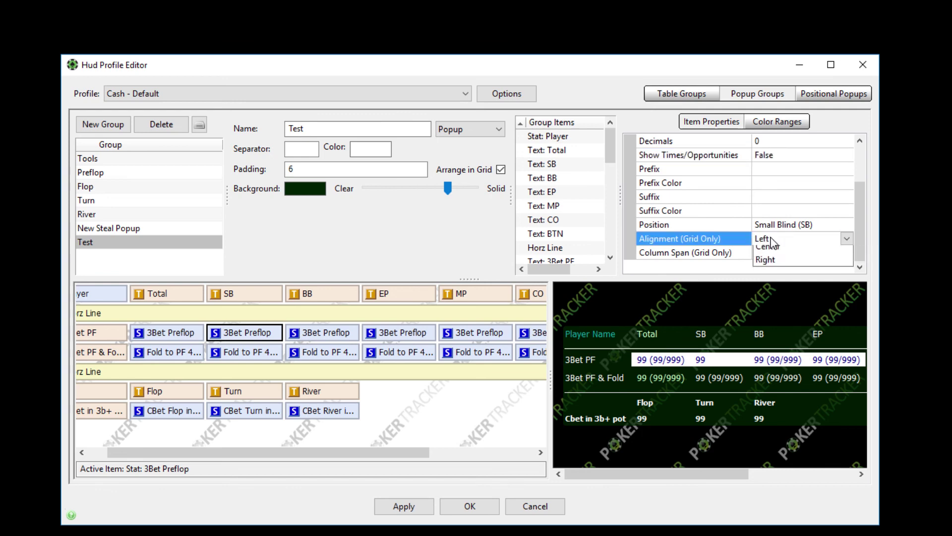
pyautogui.press('Escape')
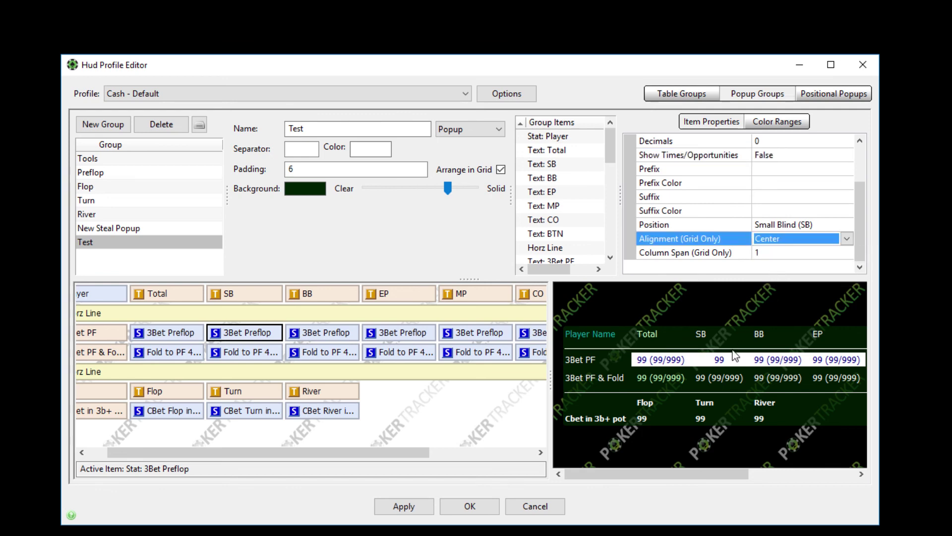
# Step: View the SB 3Bet Preflop stat's color ranges, and look at the positional popups before returning to the Test popup group
pyautogui.click(777, 122)
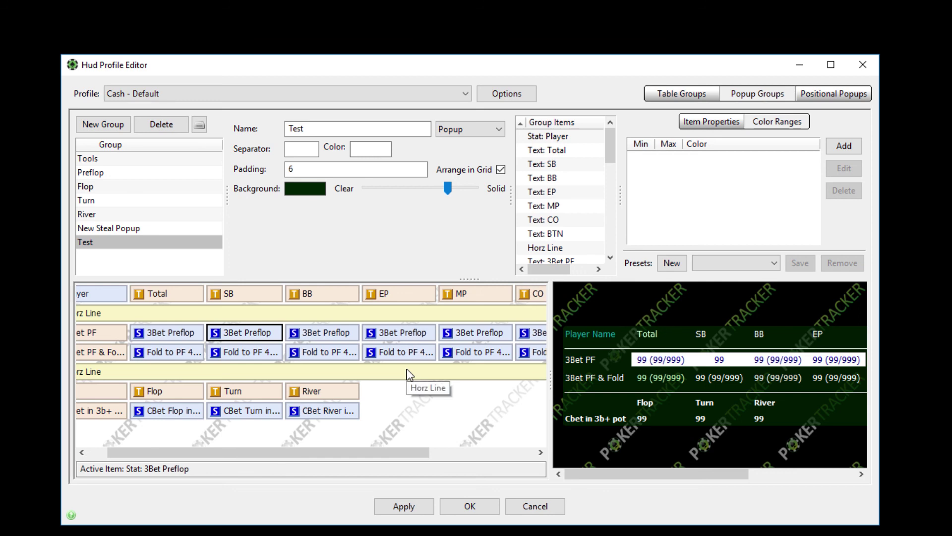
pyautogui.click(853, 98)
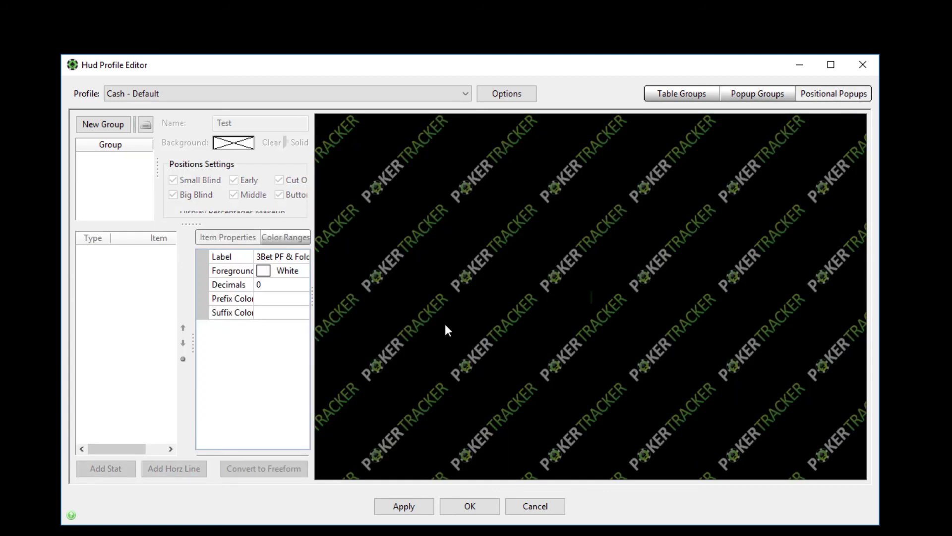
pyautogui.click(770, 99)
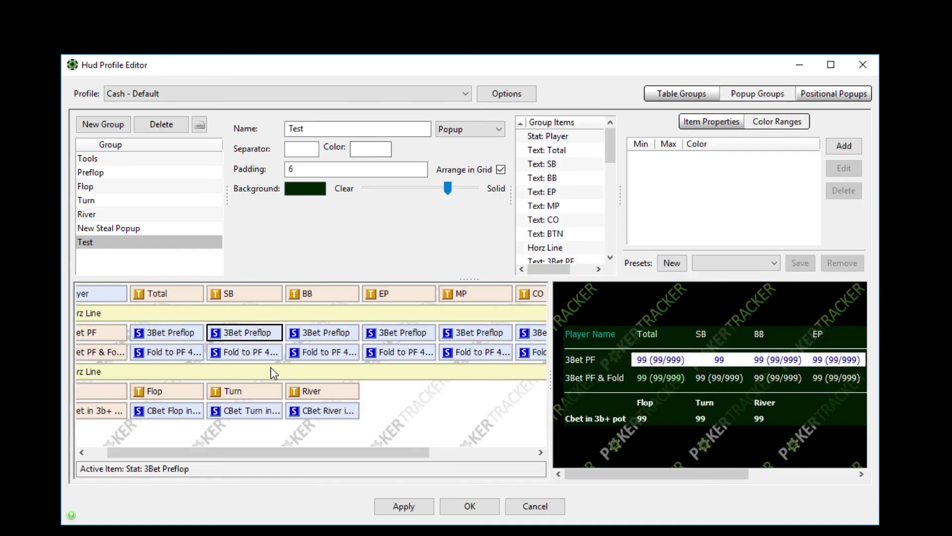